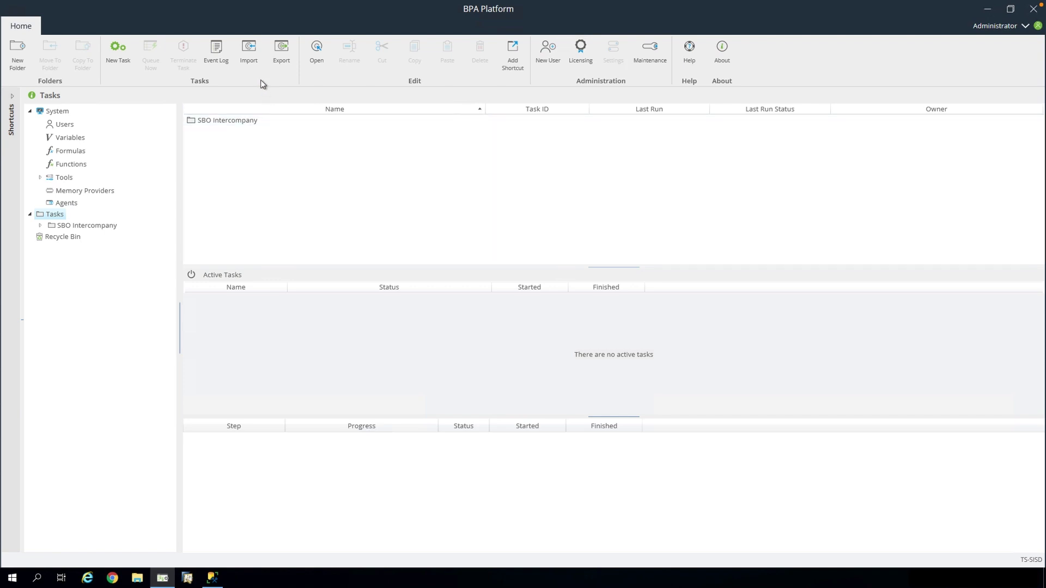
Step: Import the SBOIntercompany.connection template file from the Jan 2022 folder into BPA Platform
{"action": "left_click", "coordinate": [256, 49]}
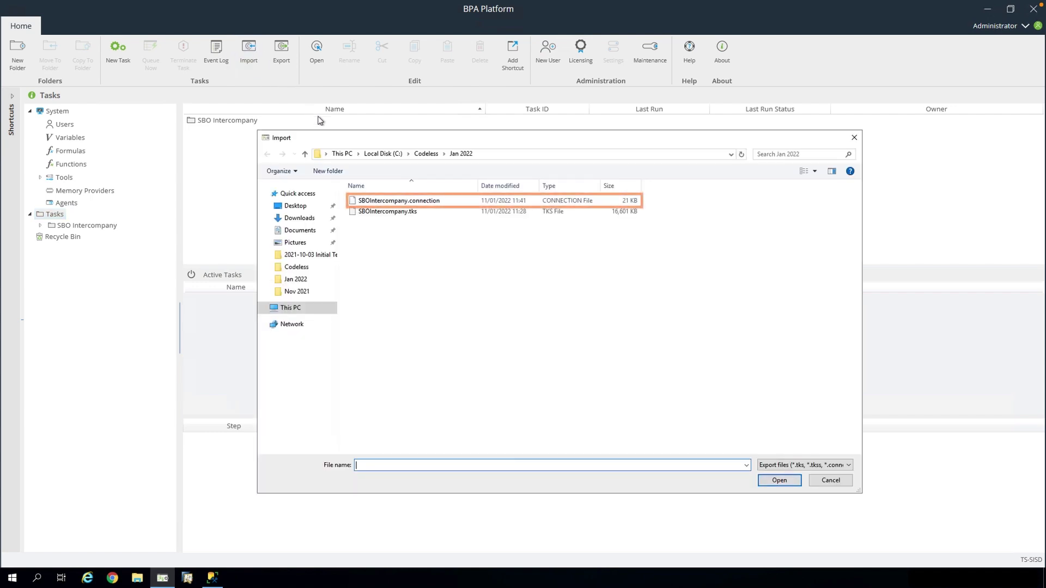
{"action": "left_click", "coordinate": [455, 206]}
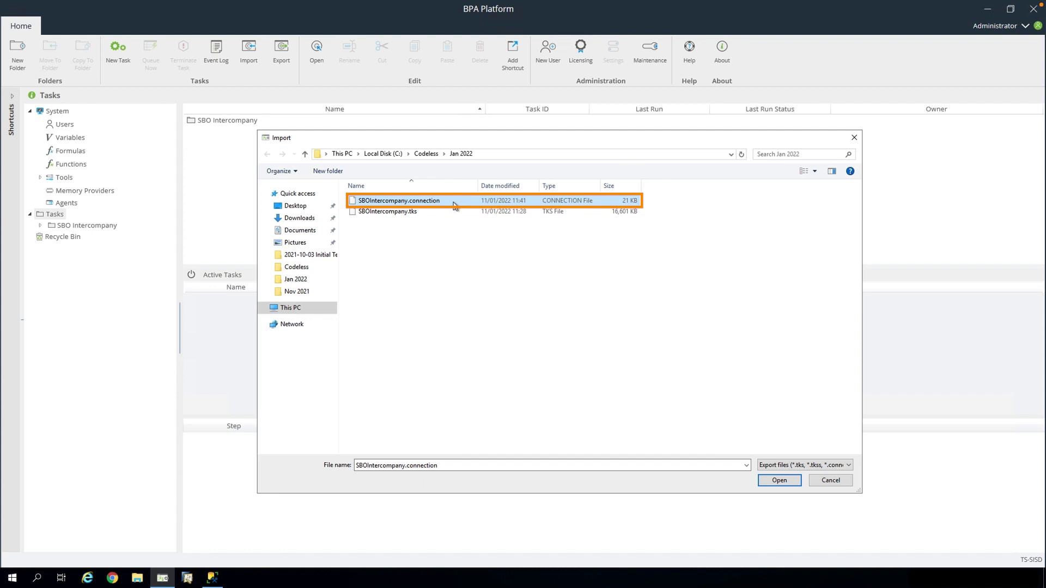
{"action": "key", "text": "Return"}
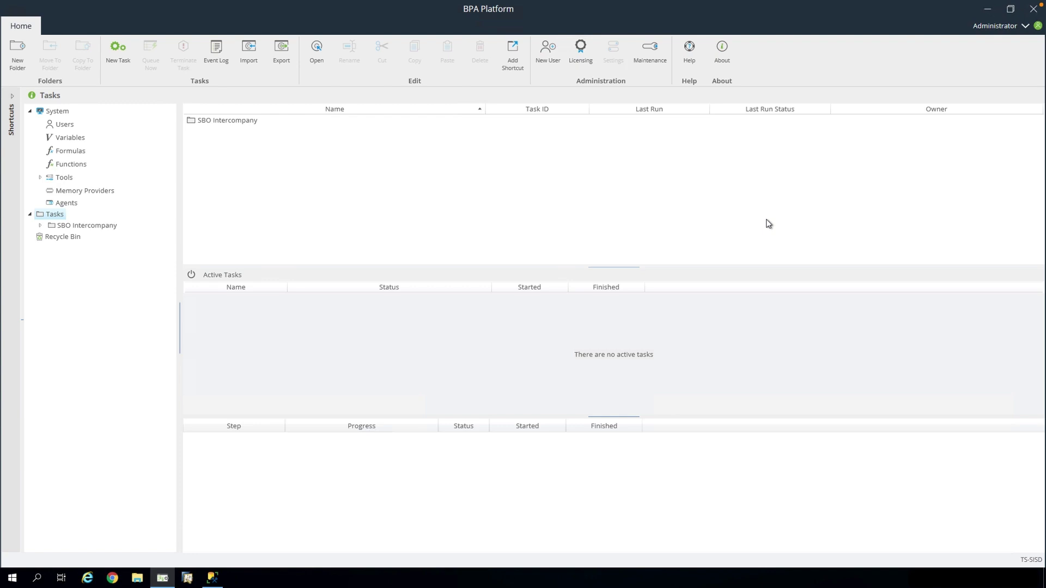
Step: Enter and confirm a new BPA Platform authentication password for the CallTask user, then save
{"action": "left_click", "coordinate": [65, 125]}
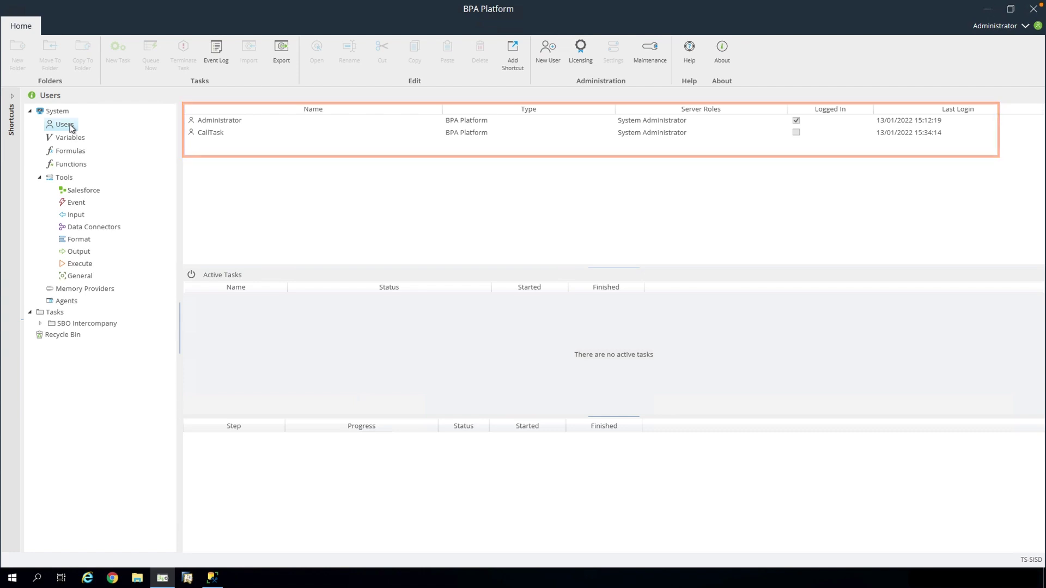
{"action": "double_click", "coordinate": [212, 134]}
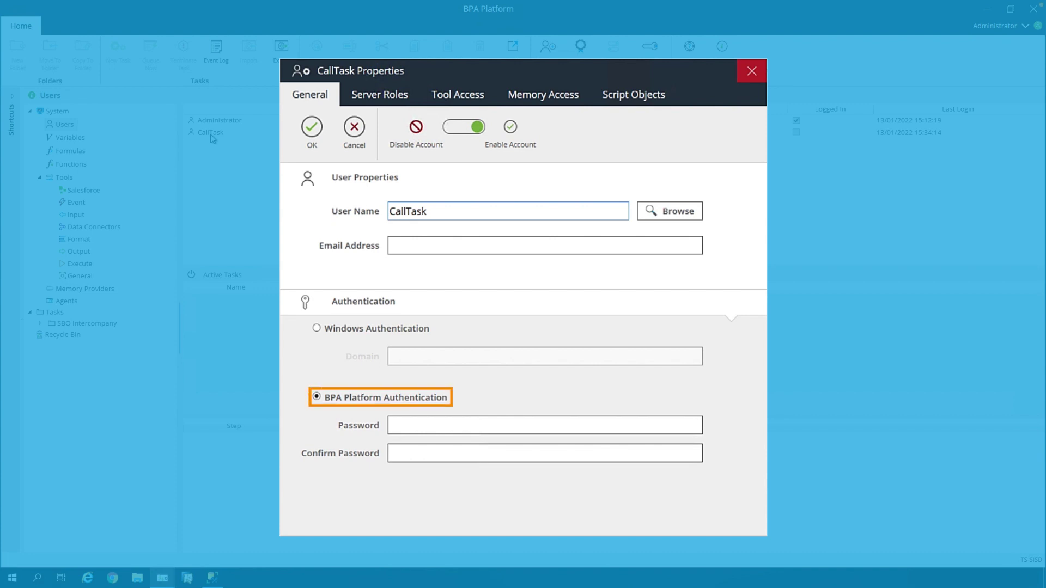
{"action": "type", "text": "•••••"}
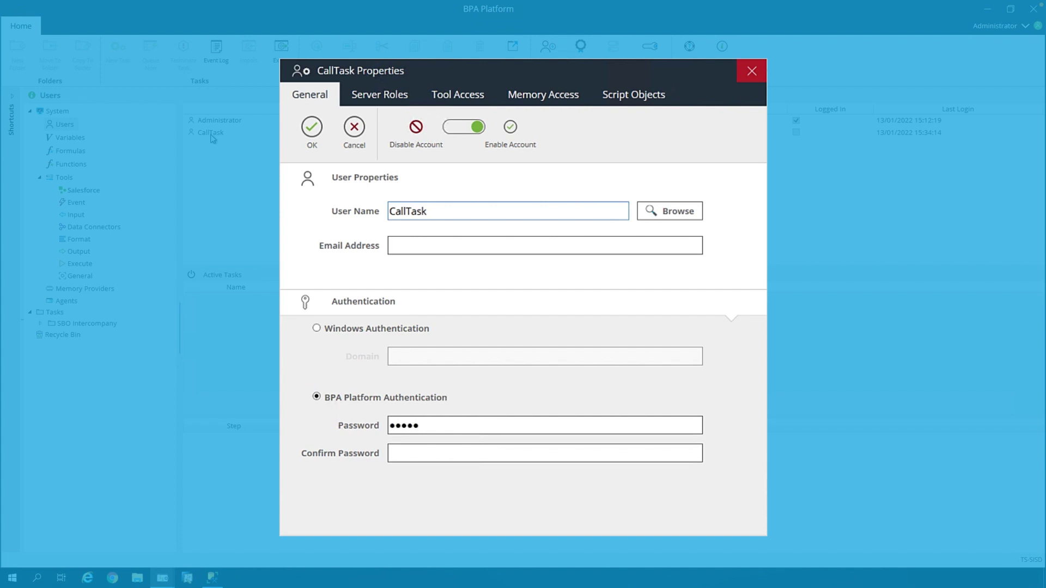
{"action": "type", "text": "•••••••••••"}
{"action": "key", "text": "Tab"}
{"action": "type", "text": "••••••••••••••••"}
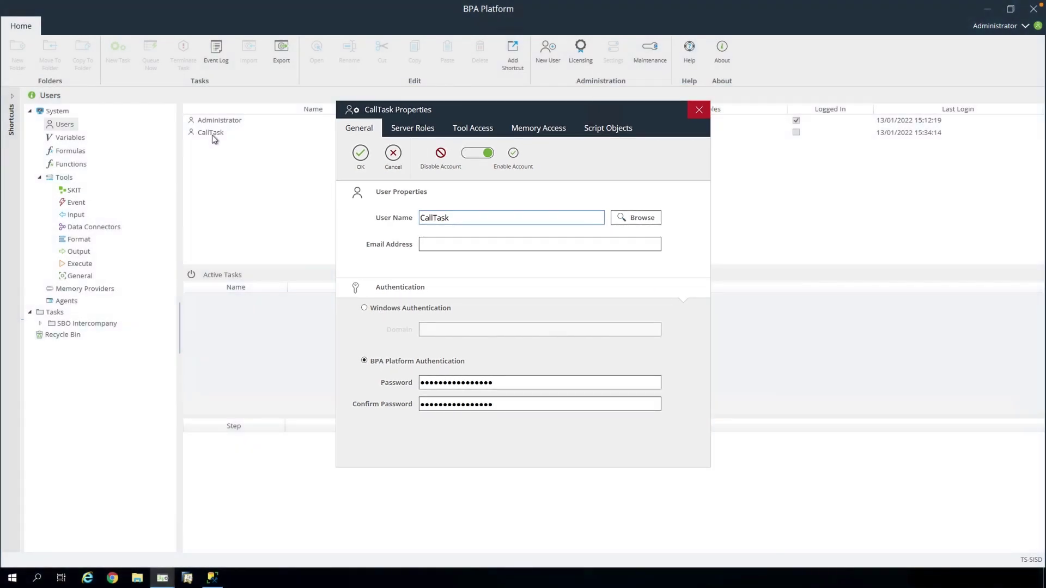
{"action": "left_click", "coordinate": [358, 157]}
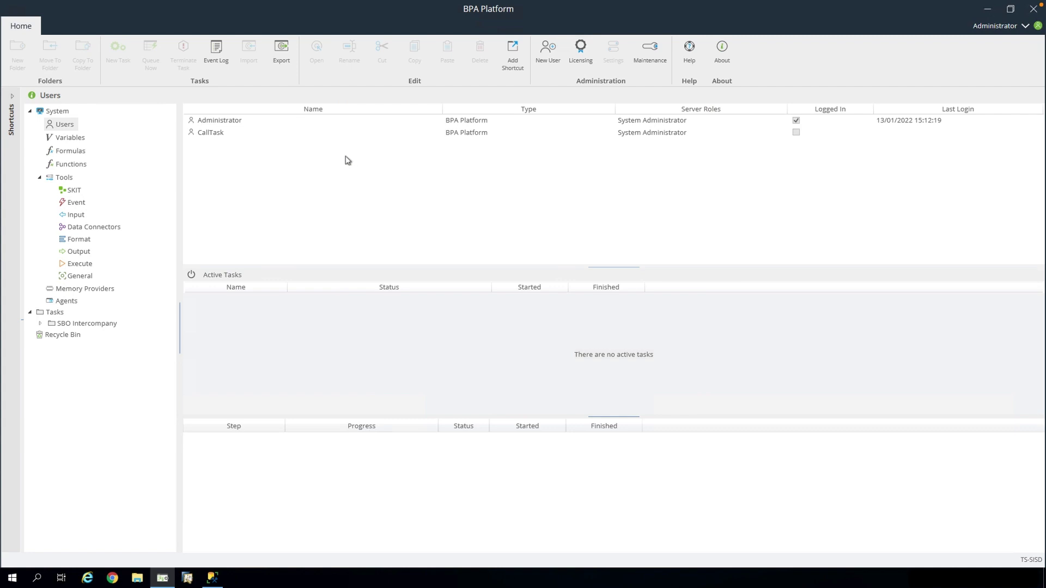
Step: Set the Call Task SBO Intercompany connection's task folder to Tasks\SBO Intercompany and save it
{"action": "left_click", "coordinate": [66, 178]}
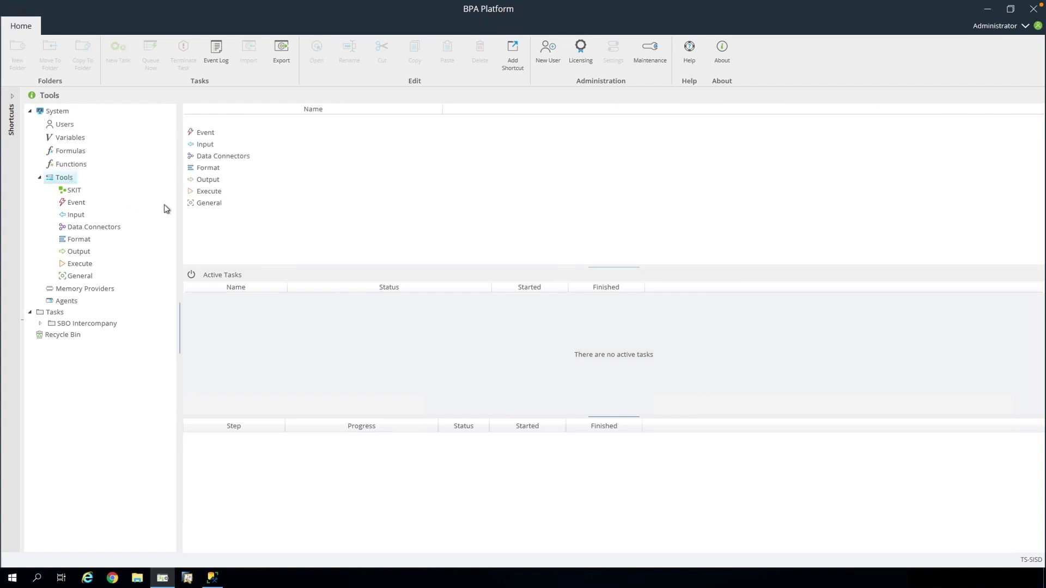
{"action": "double_click", "coordinate": [212, 191]}
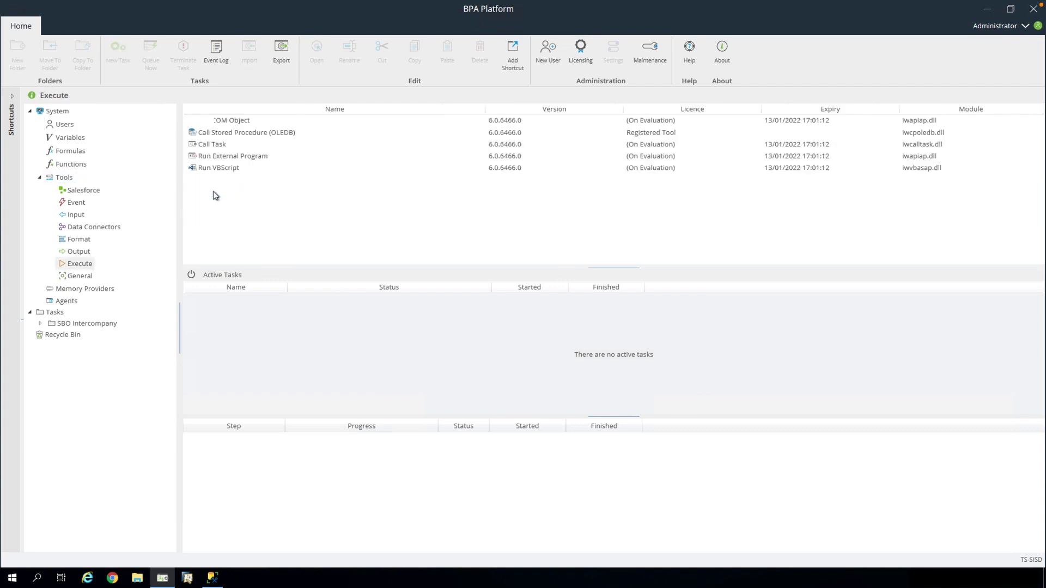
{"action": "double_click", "coordinate": [227, 145]}
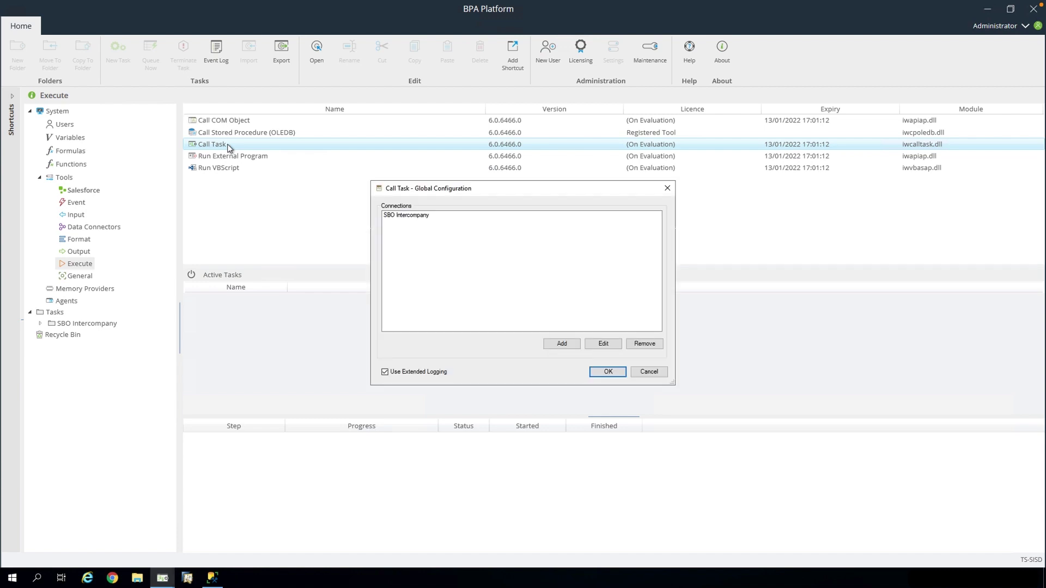
{"action": "left_click", "coordinate": [413, 215]}
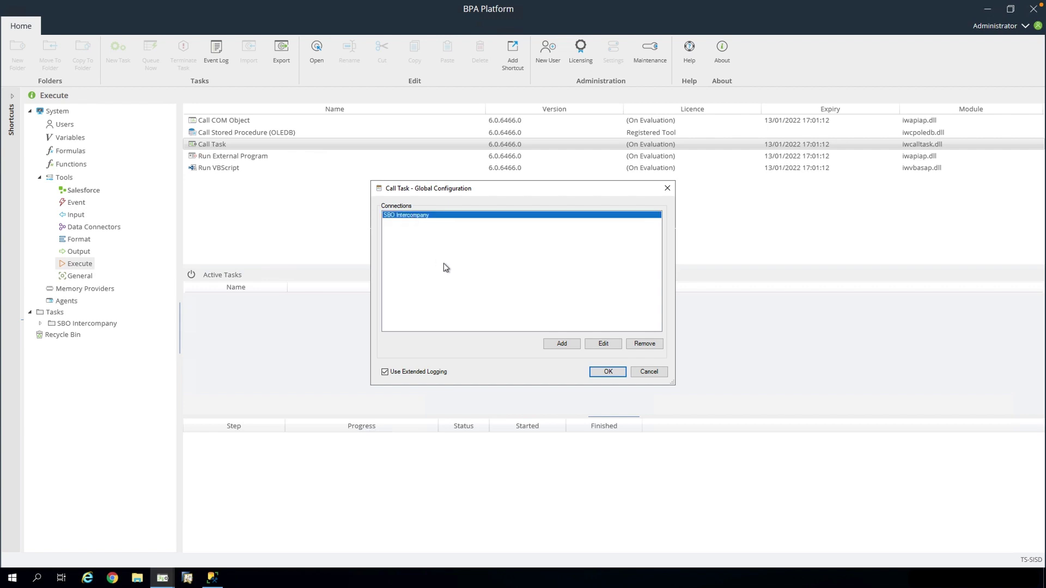
{"action": "left_click", "coordinate": [603, 343]}
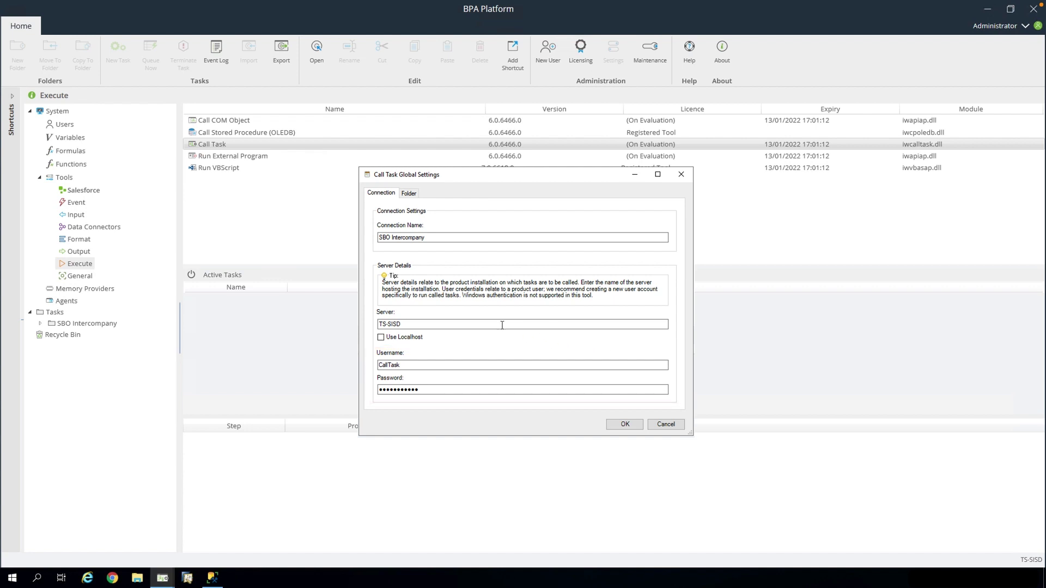
{"action": "left_click", "coordinate": [409, 195]}
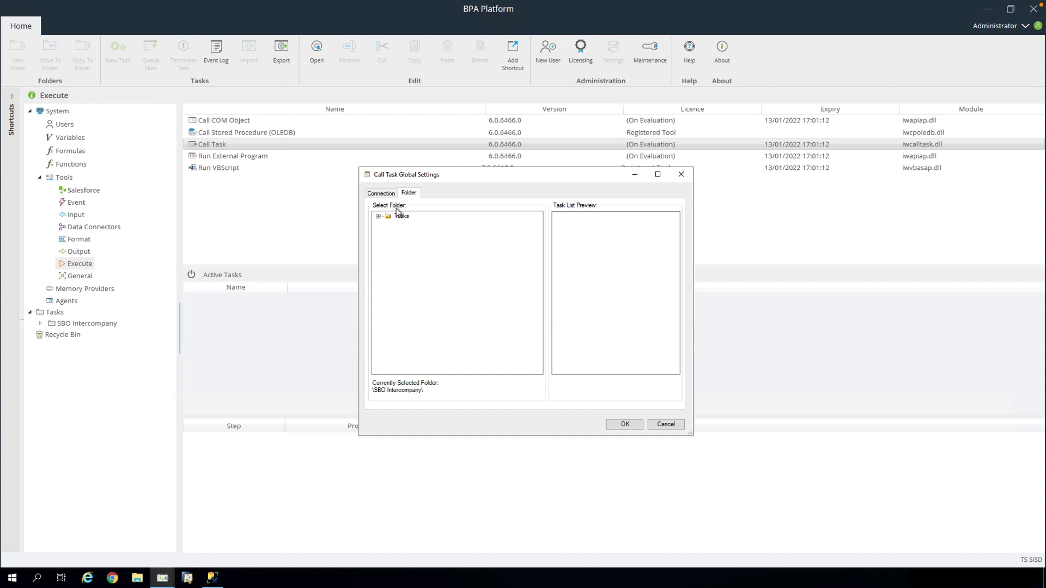
{"action": "left_click", "coordinate": [378, 217]}
{"action": "left_click", "coordinate": [388, 225]}
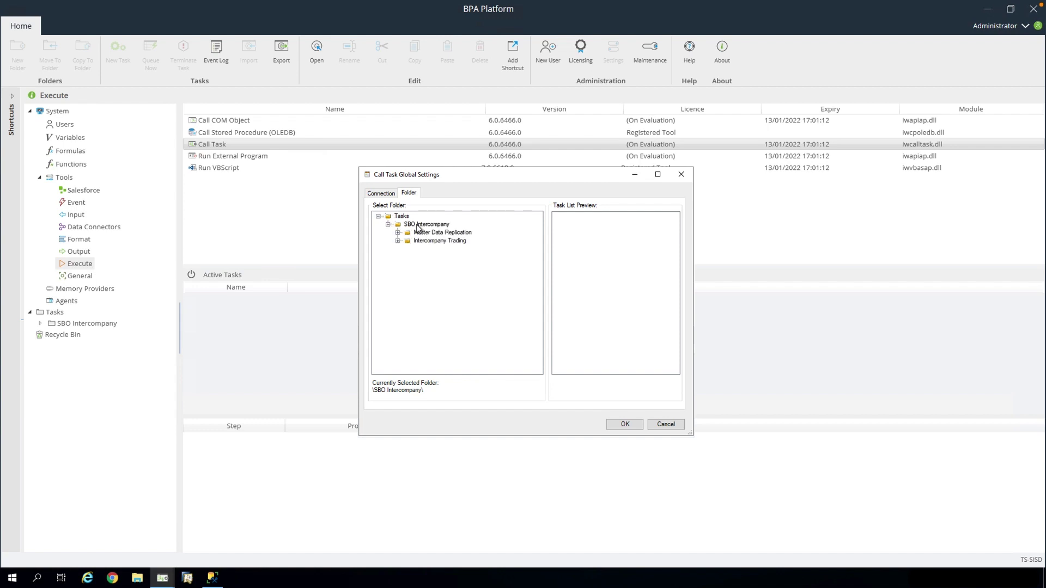
{"action": "left_click", "coordinate": [418, 225]}
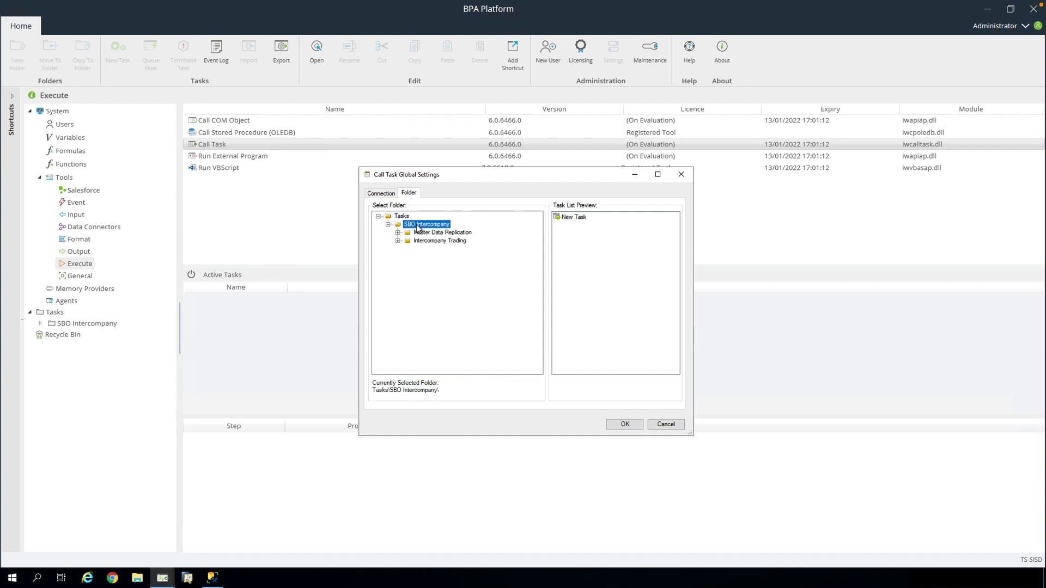
{"action": "left_click", "coordinate": [626, 425]}
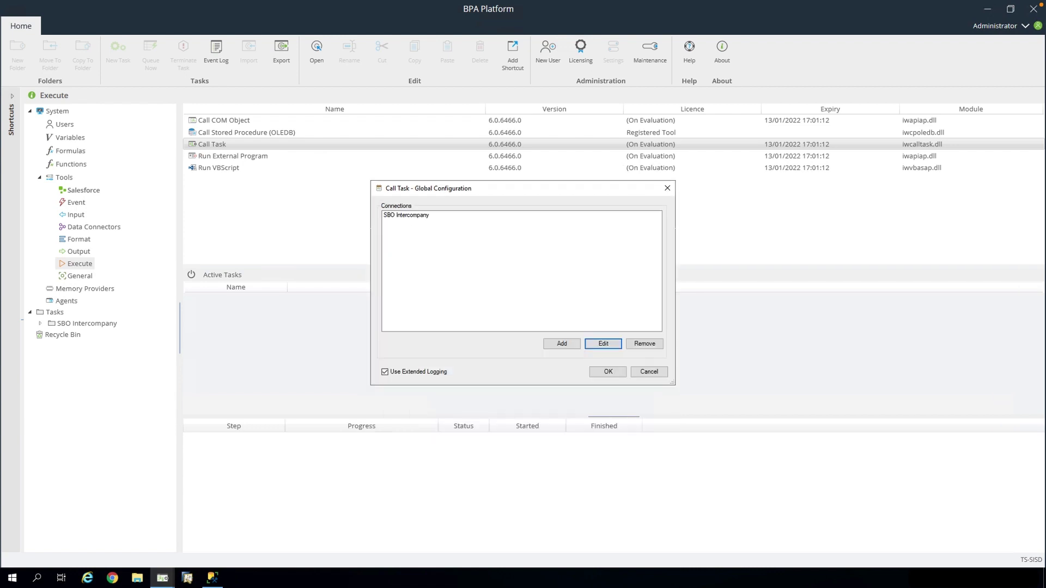
{"action": "left_click", "coordinate": [604, 370]}
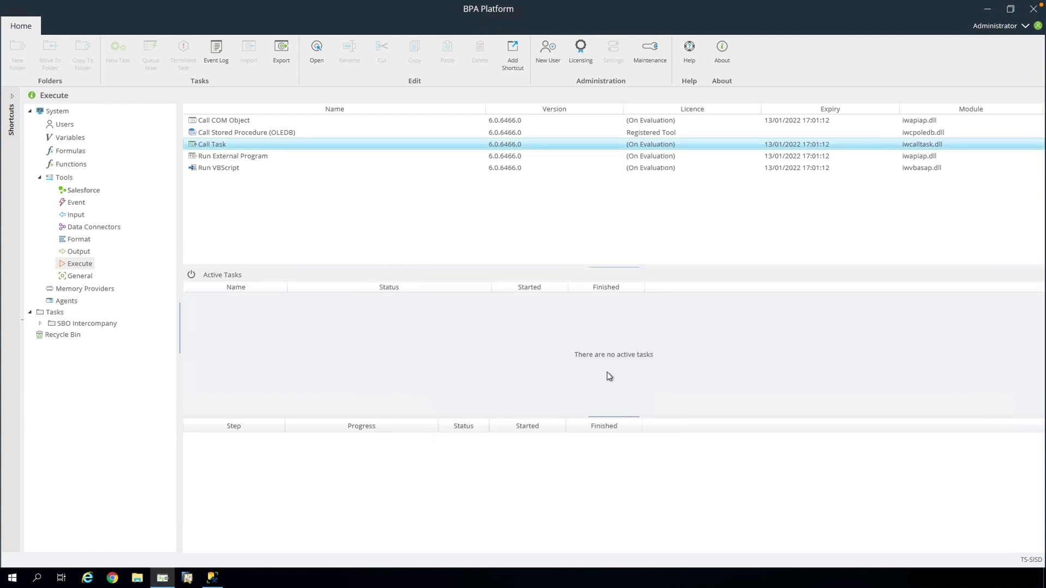
Step: Change the SAP Business One ODBC login to server TS-SISD with SQL Server authentication, and save
{"action": "left_click", "coordinate": [107, 228]}
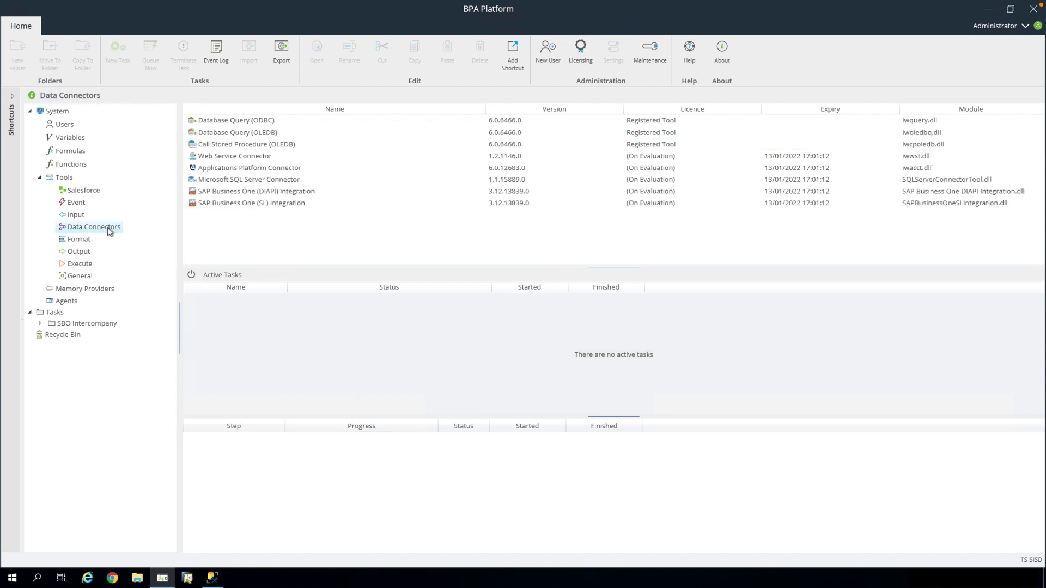
{"action": "double_click", "coordinate": [249, 122]}
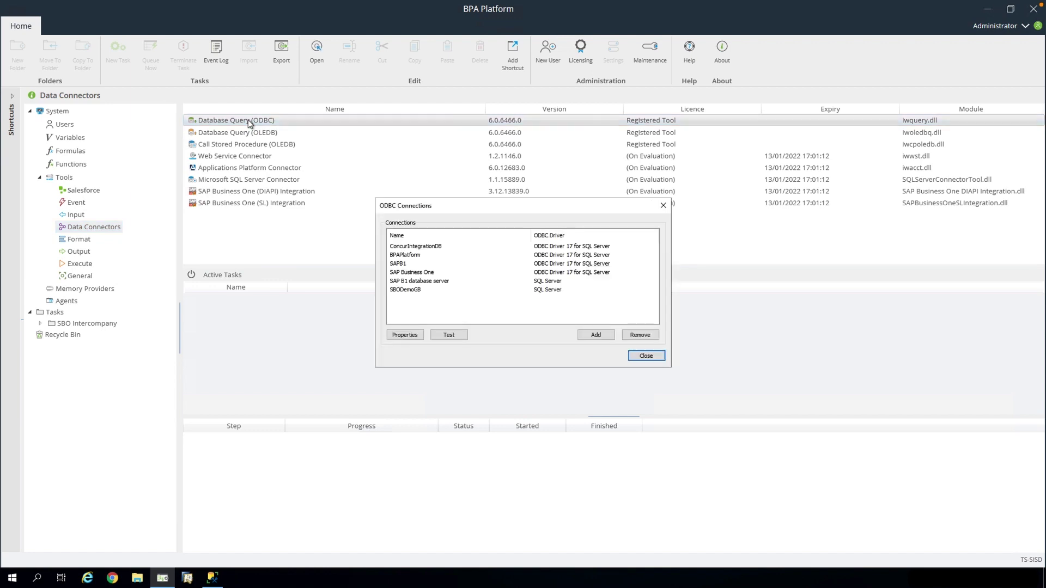
{"action": "double_click", "coordinate": [440, 272]}
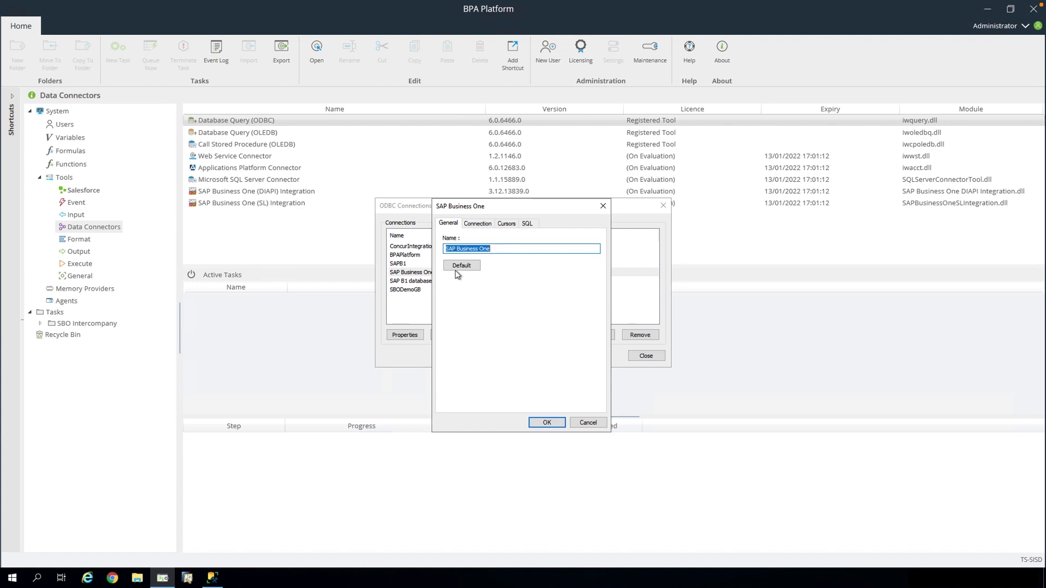
{"action": "left_click", "coordinate": [485, 224]}
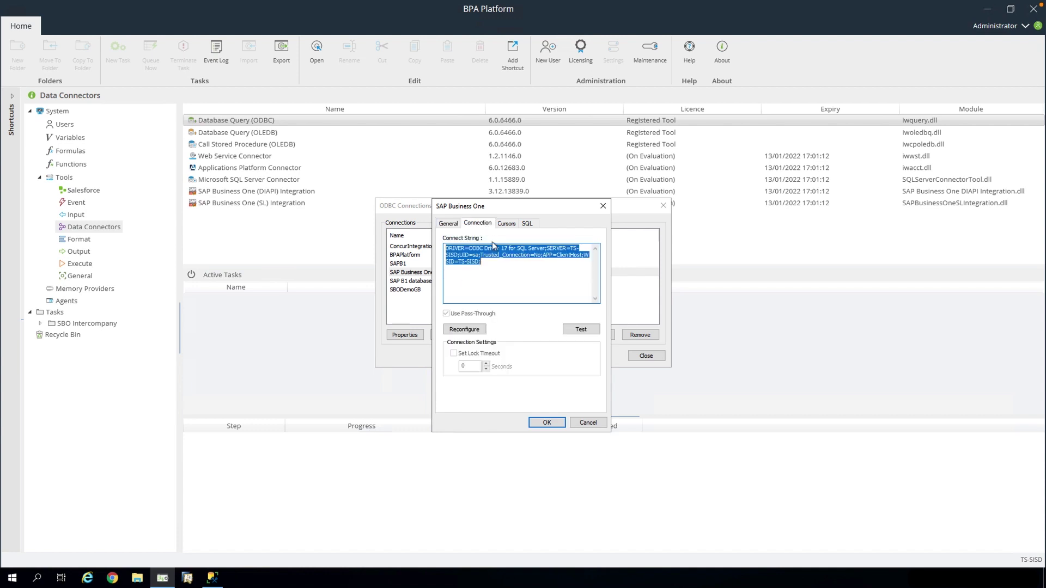
{"action": "left_click", "coordinate": [474, 332]}
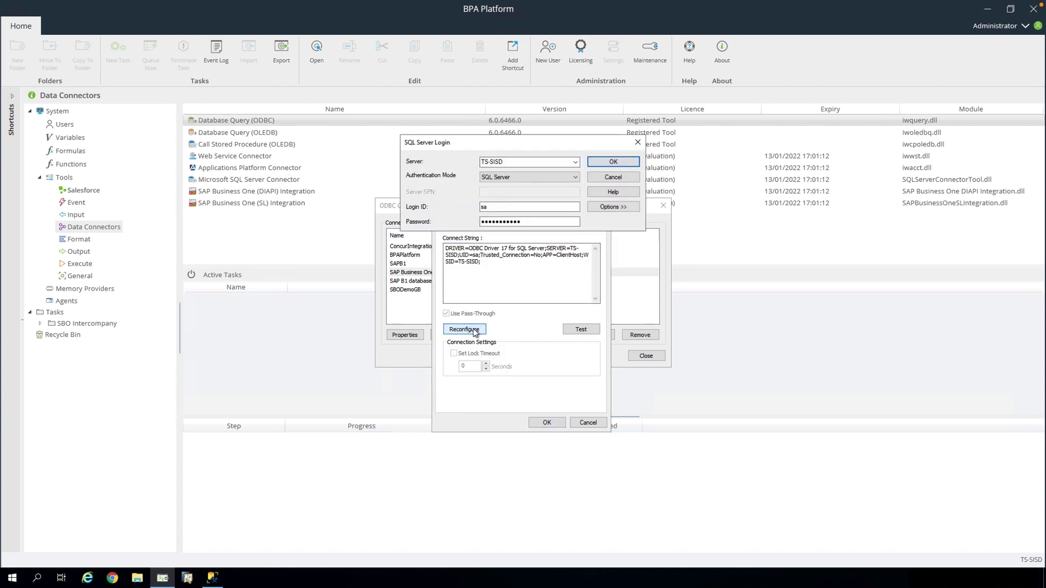
{"action": "left_click", "coordinate": [605, 209]}
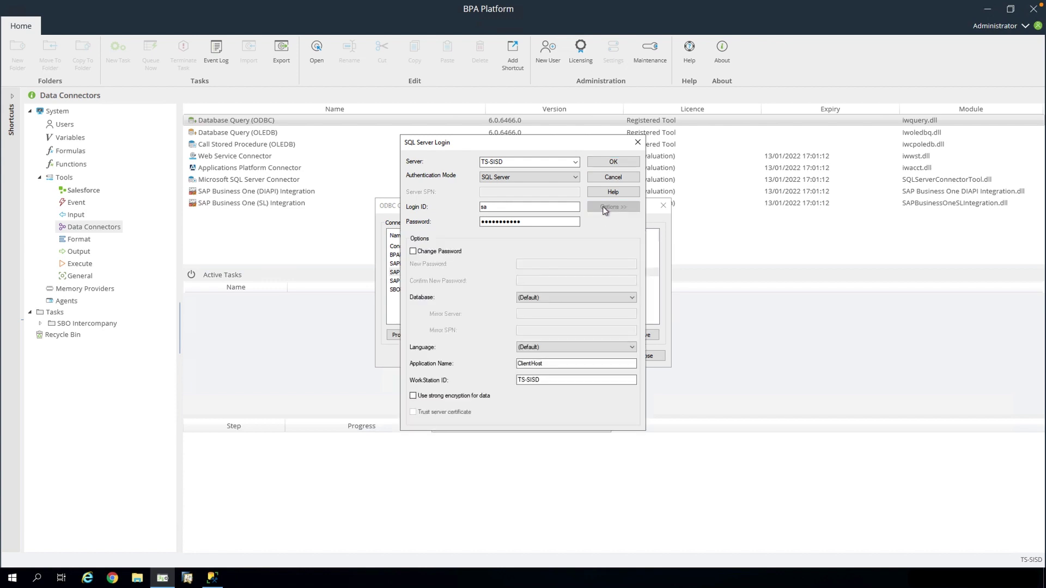
{"action": "left_click", "coordinate": [576, 163]}
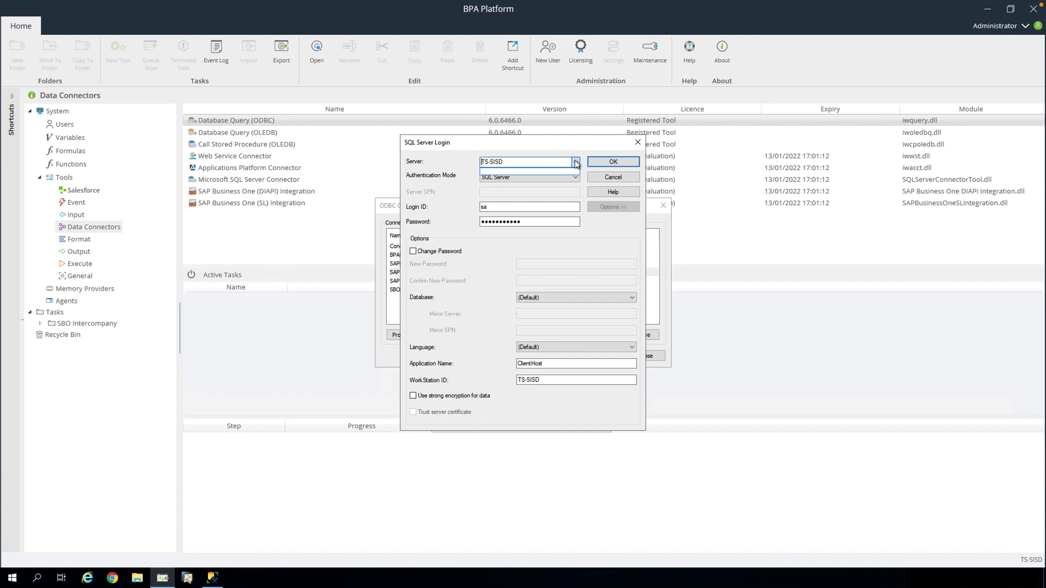
{"action": "left_click", "coordinate": [575, 163]}
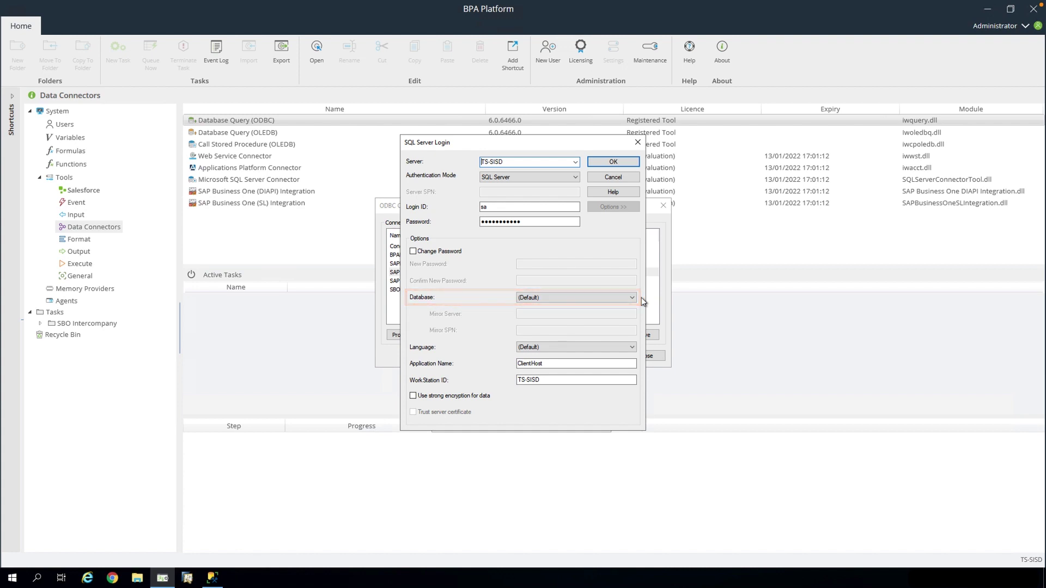
{"action": "left_click", "coordinate": [614, 162]}
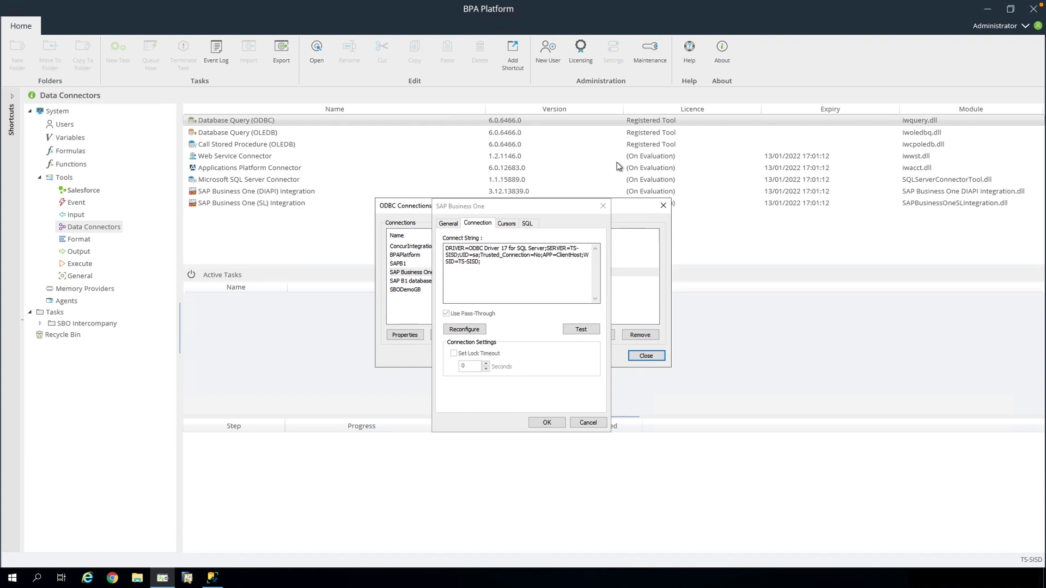
{"action": "left_click", "coordinate": [546, 423]}
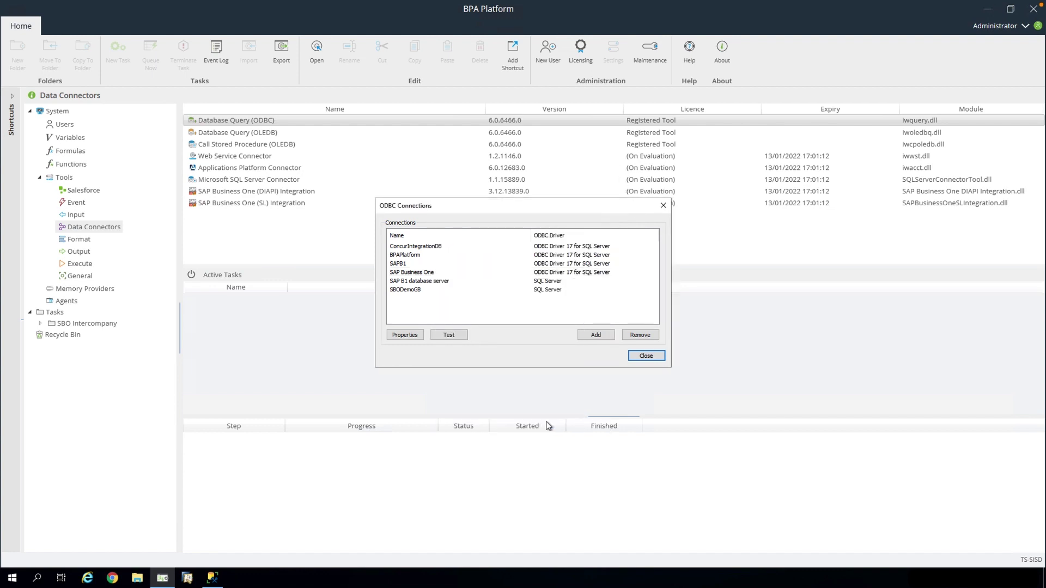
Step: Set the SBO Intercompany Send Email (SMTP) connection to smtp.office365.com with plain-text authentication
{"action": "left_click", "coordinate": [641, 358]}
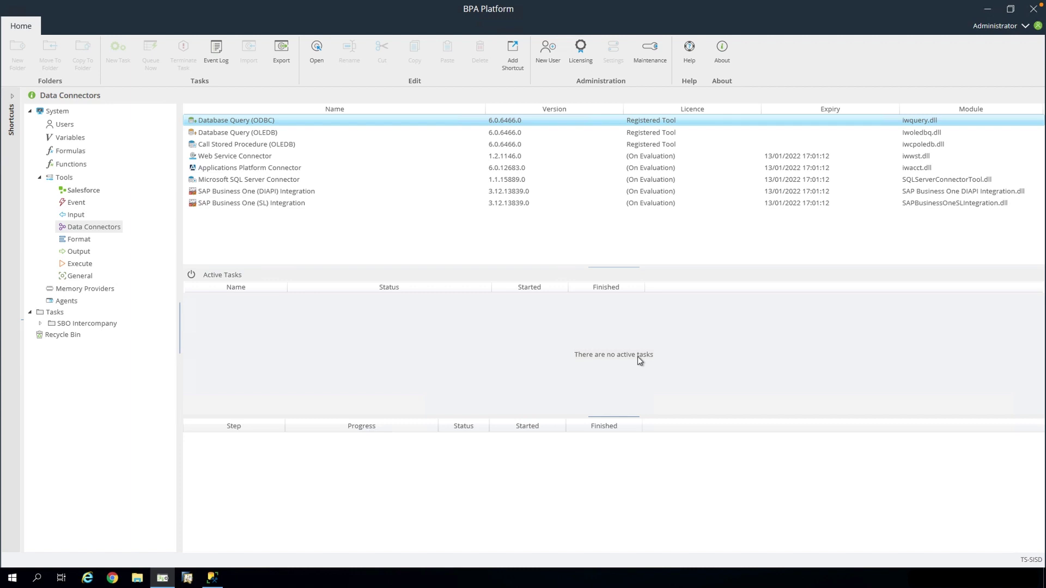
{"action": "left_click", "coordinate": [80, 253]}
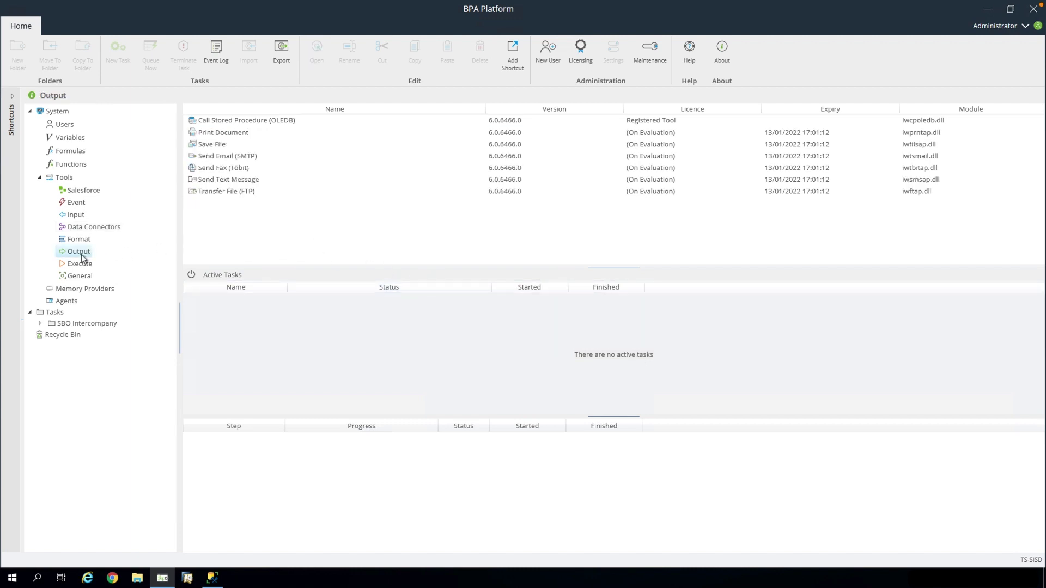
{"action": "left_click", "coordinate": [250, 159]}
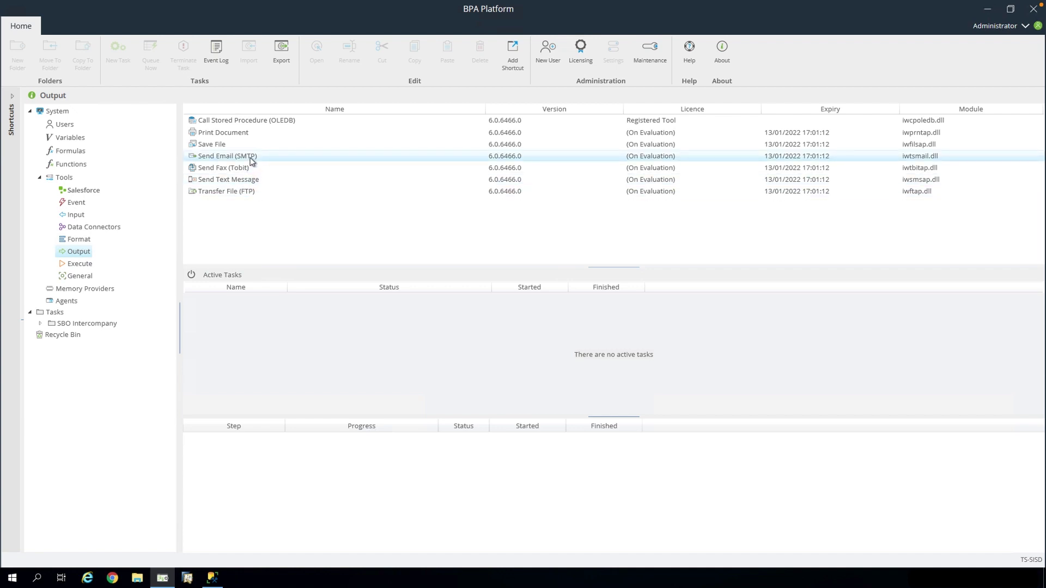
{"action": "double_click", "coordinate": [252, 158]}
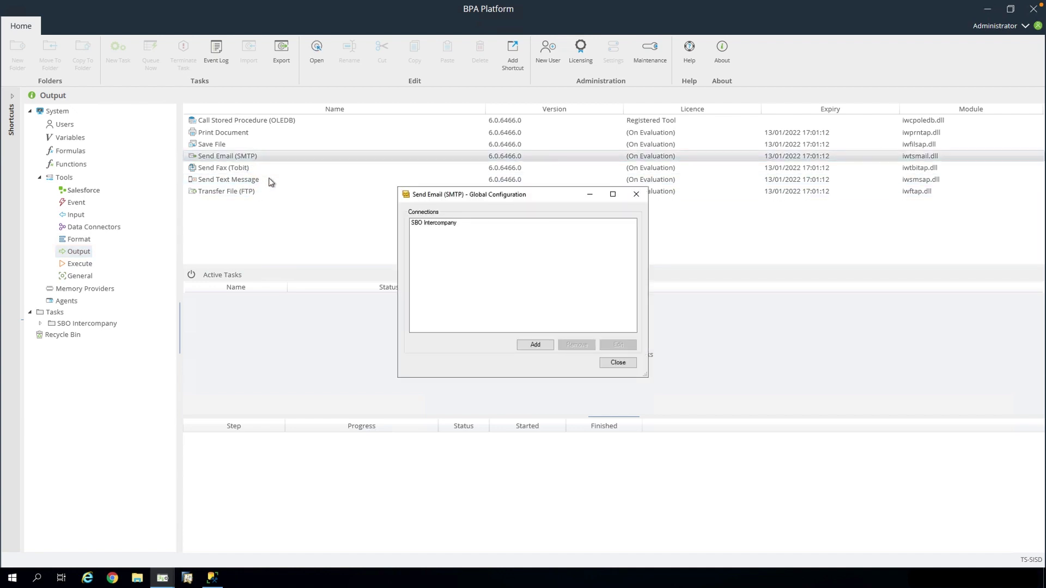
{"action": "double_click", "coordinate": [436, 224]}
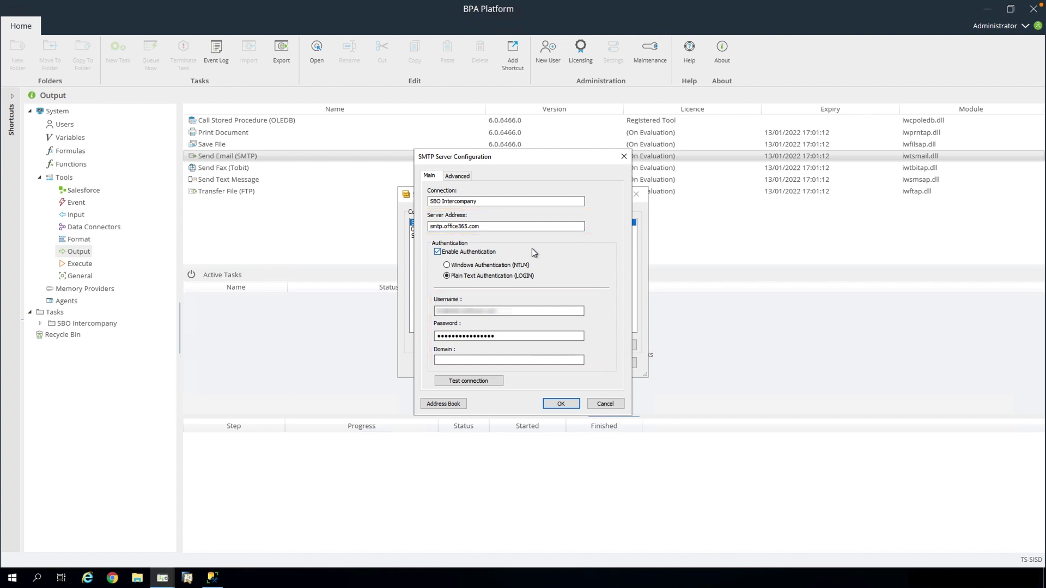
{"action": "left_click", "coordinate": [561, 403]}
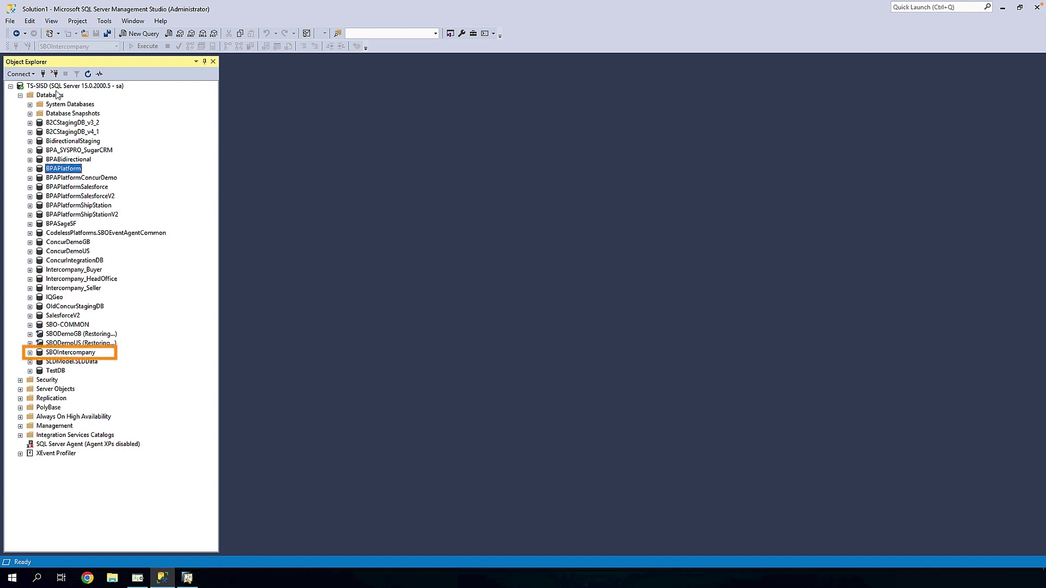
Step: Open the SSMS File menu to start opening a saved script
{"action": "left_click", "coordinate": [10, 21]}
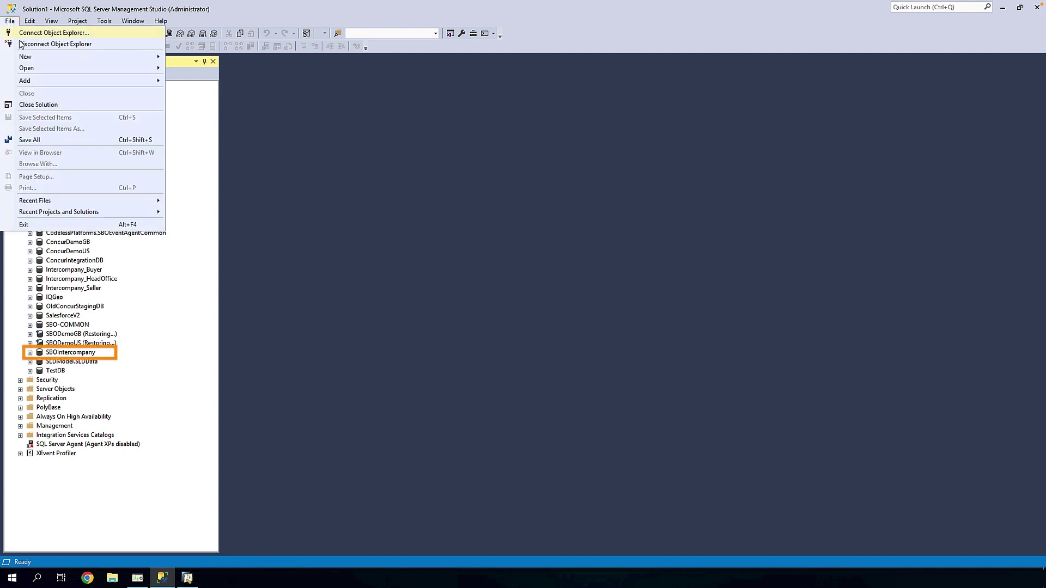
{"action": "mouse_move", "coordinate": [28, 68]}
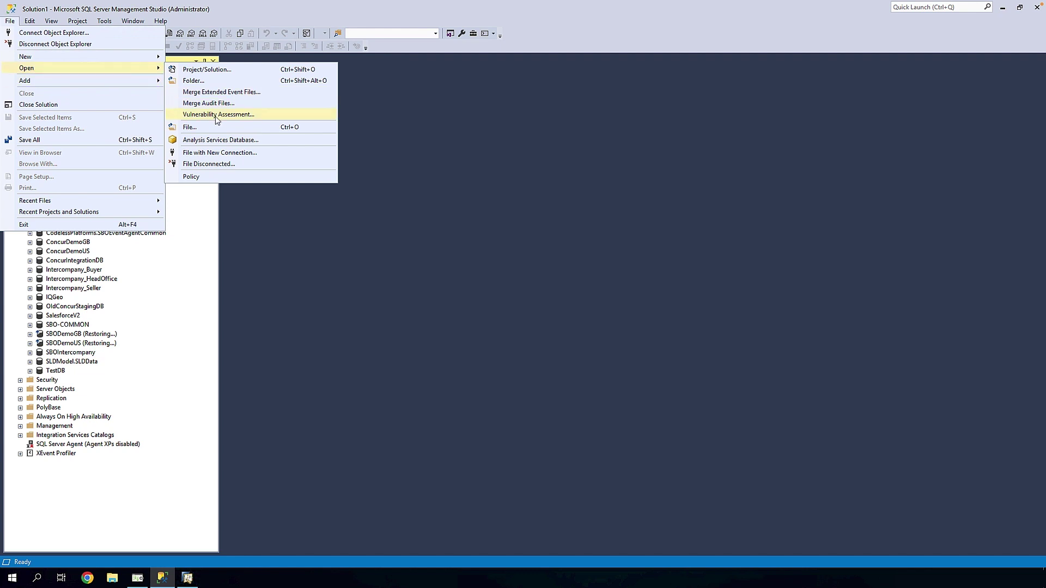
Step: Open SBOIntercompany.sql from the Jan 2022 folder and expand the SBOIntercompany database
{"action": "left_click", "coordinate": [231, 128]}
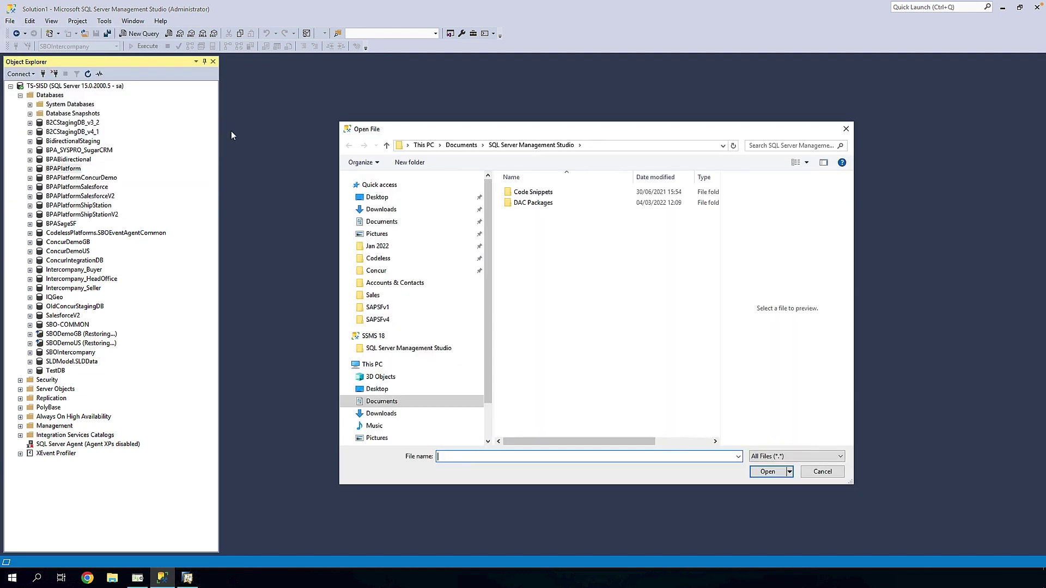
{"action": "left_click", "coordinate": [385, 247]}
{"action": "left_click", "coordinate": [530, 205]}
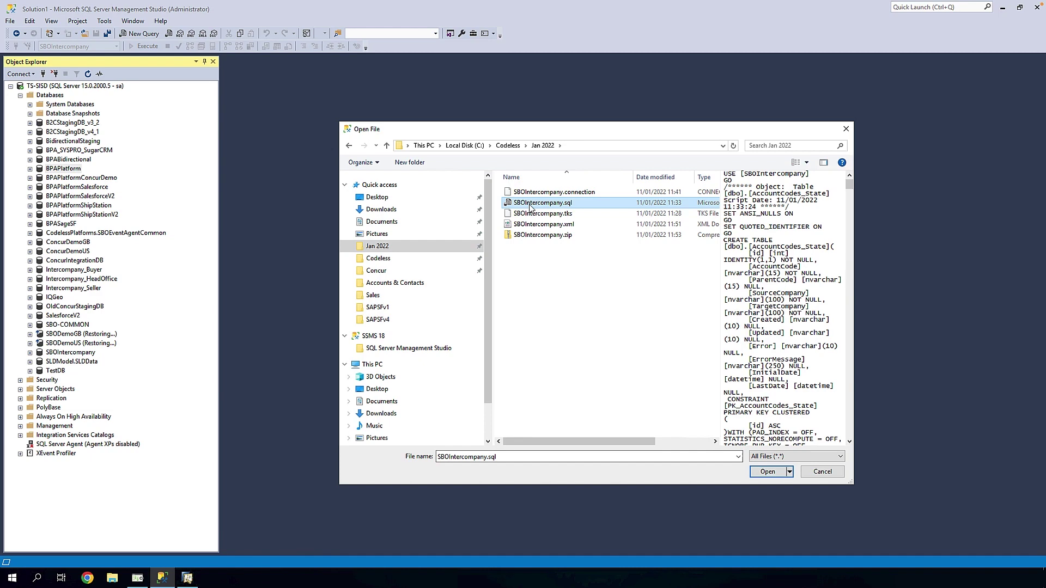
{"action": "left_click", "coordinate": [764, 473]}
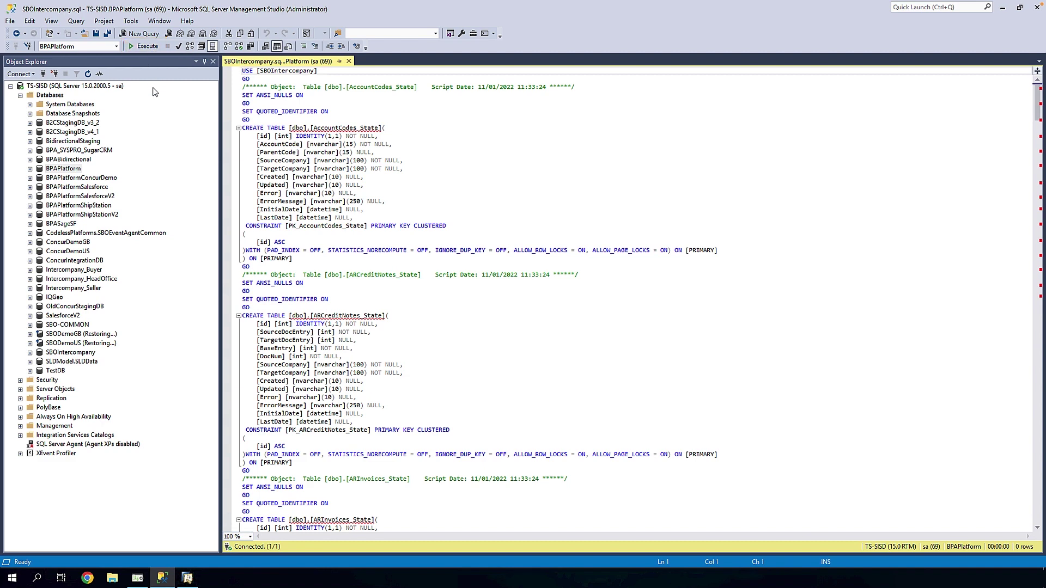
{"action": "left_click", "coordinate": [30, 352]}
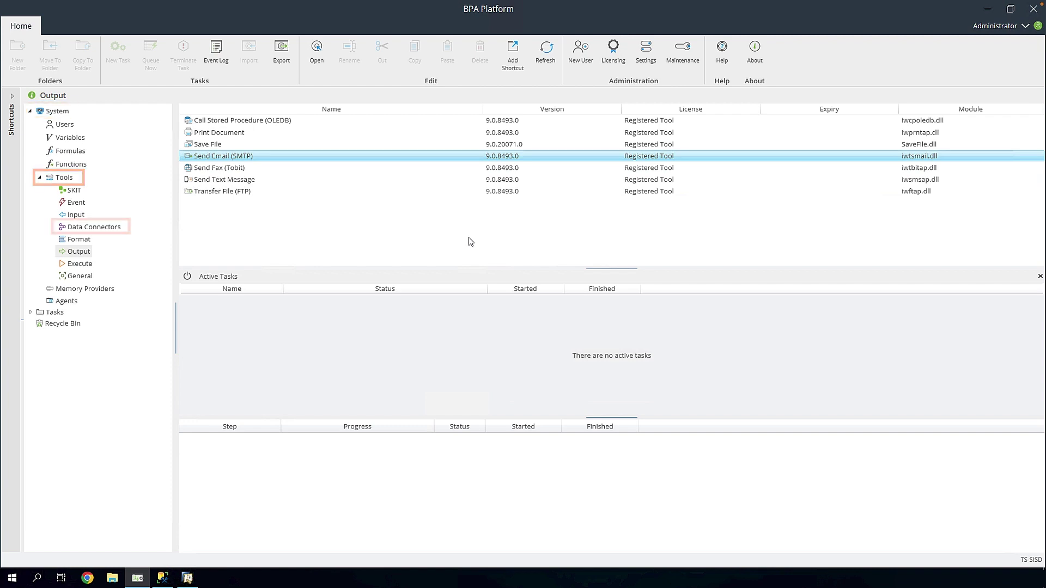
Step: Edit the SQL Server Connector's SBO Intercompany connection, reviewing its agent and login settings
{"action": "left_click", "coordinate": [93, 228]}
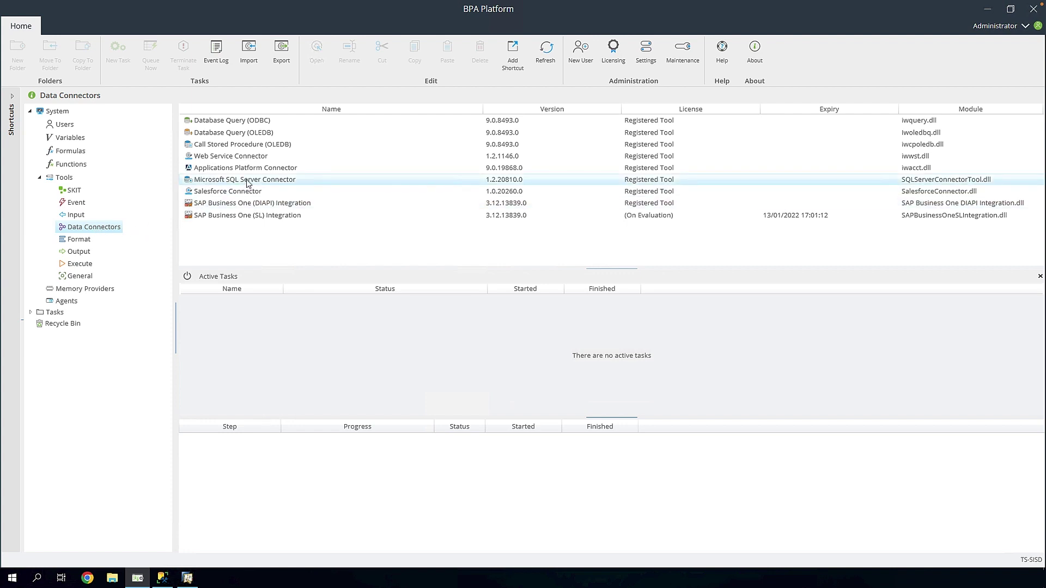
{"action": "double_click", "coordinate": [247, 181]}
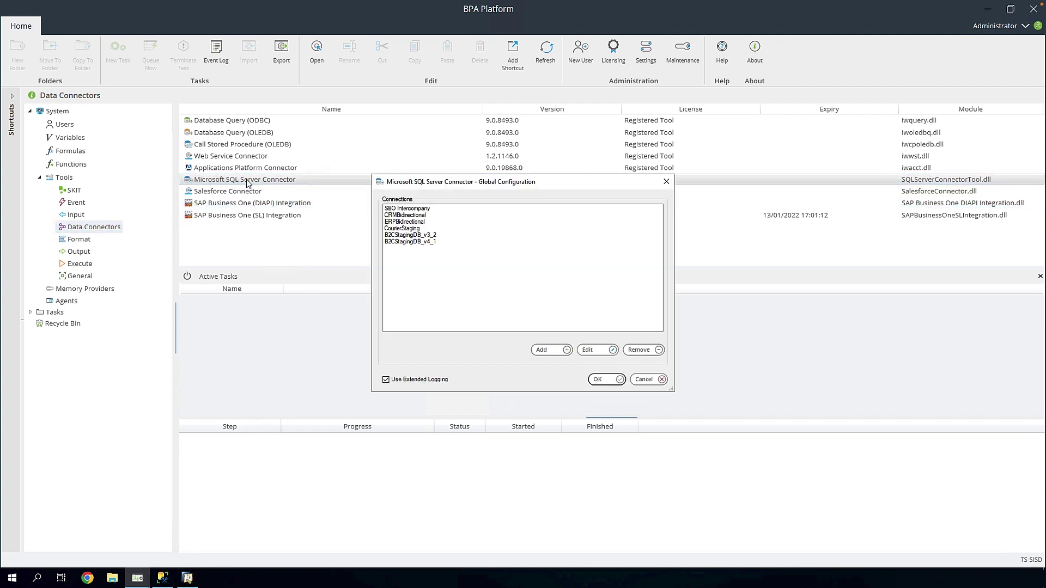
{"action": "left_click", "coordinate": [409, 210]}
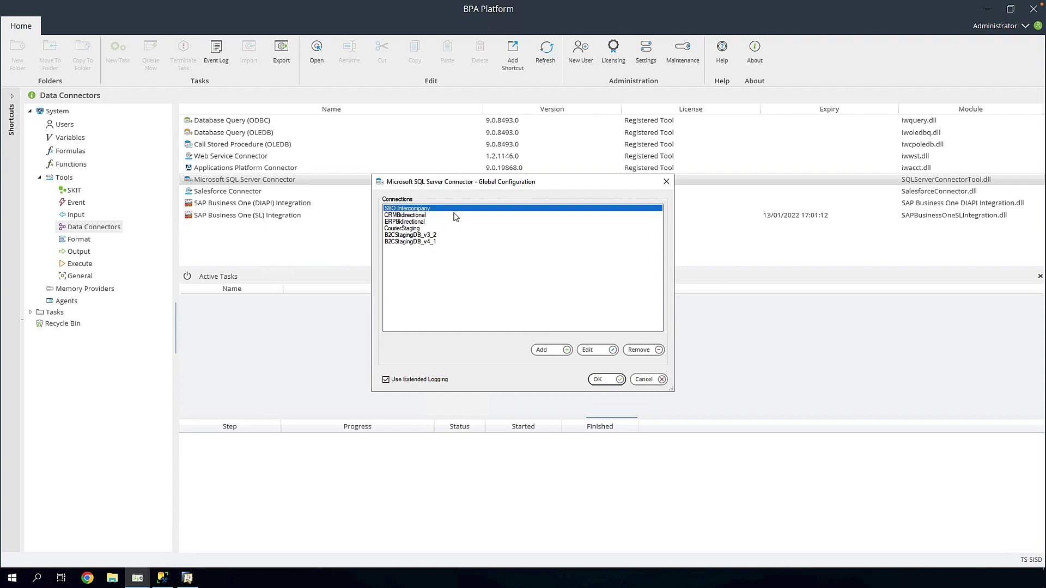
{"action": "left_click", "coordinate": [600, 353]}
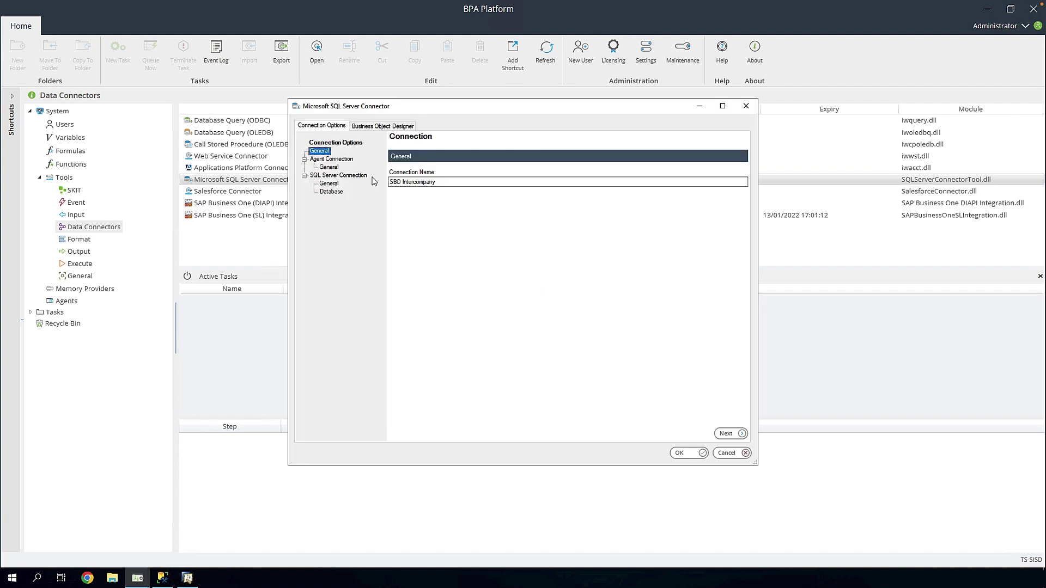
{"action": "left_click", "coordinate": [329, 167]}
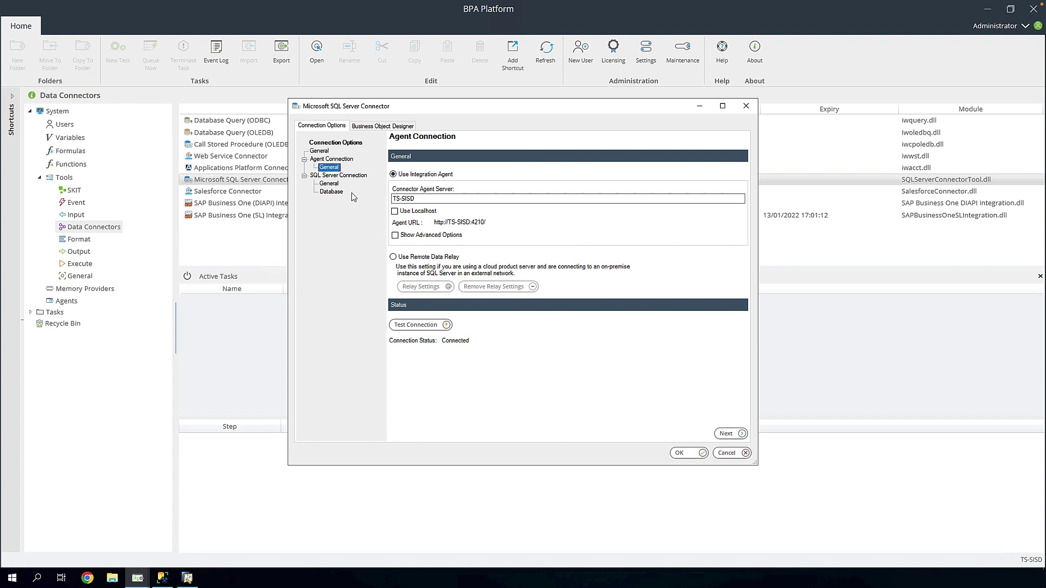
{"action": "left_click", "coordinate": [727, 434]}
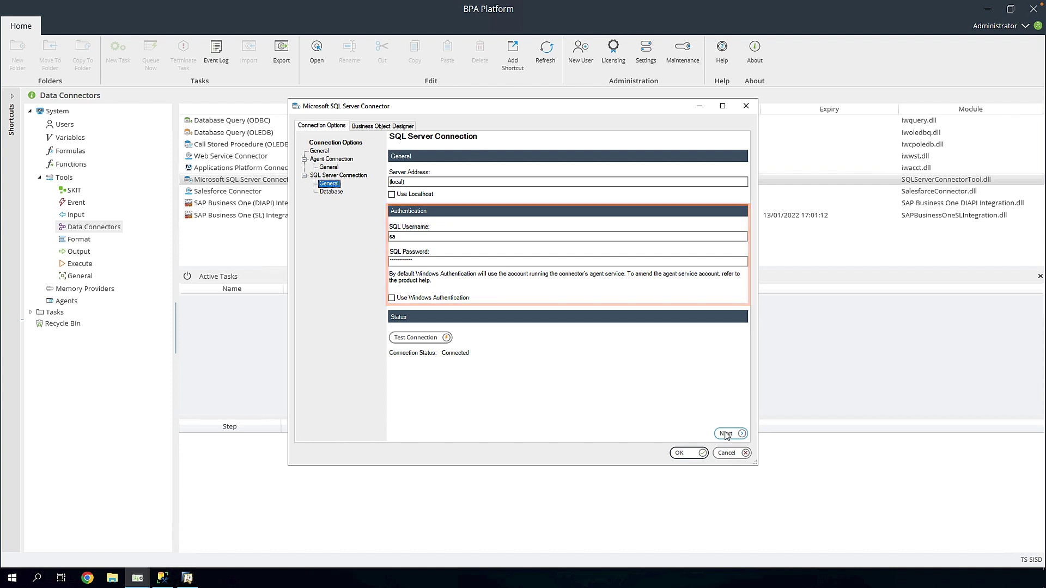
Step: Test the connection, target the SBOIntercompany database, refresh the schema cache and save
{"action": "left_click", "coordinate": [421, 340]}
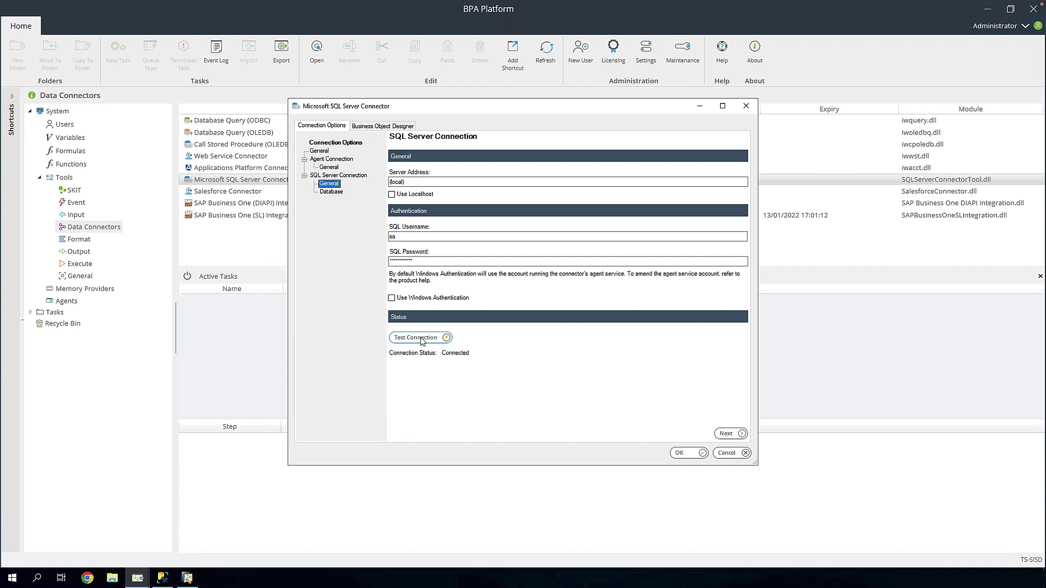
{"action": "left_click", "coordinate": [332, 192]}
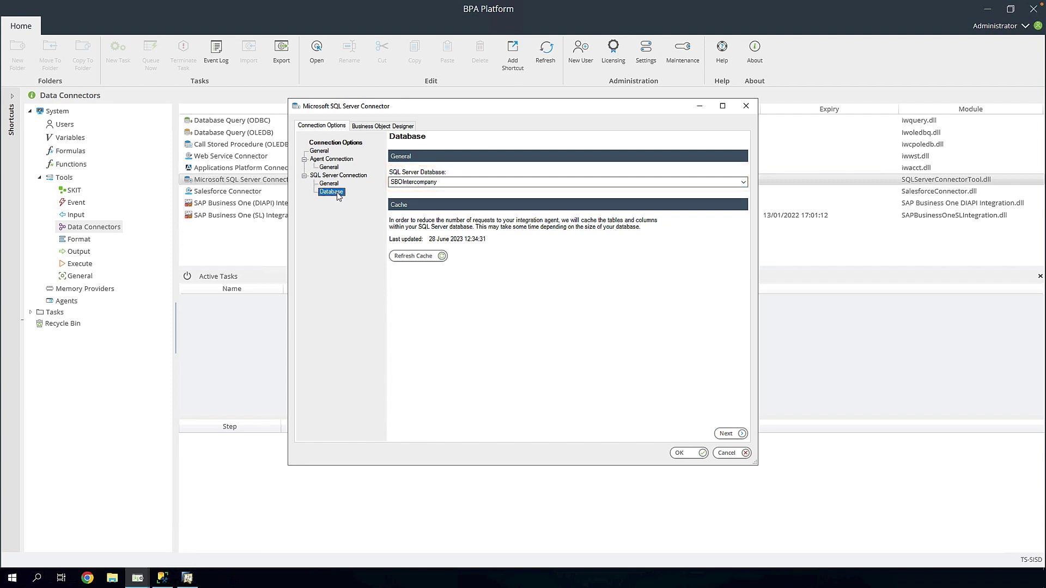
{"action": "left_click", "coordinate": [415, 257]}
{"action": "left_click", "coordinate": [695, 457]}
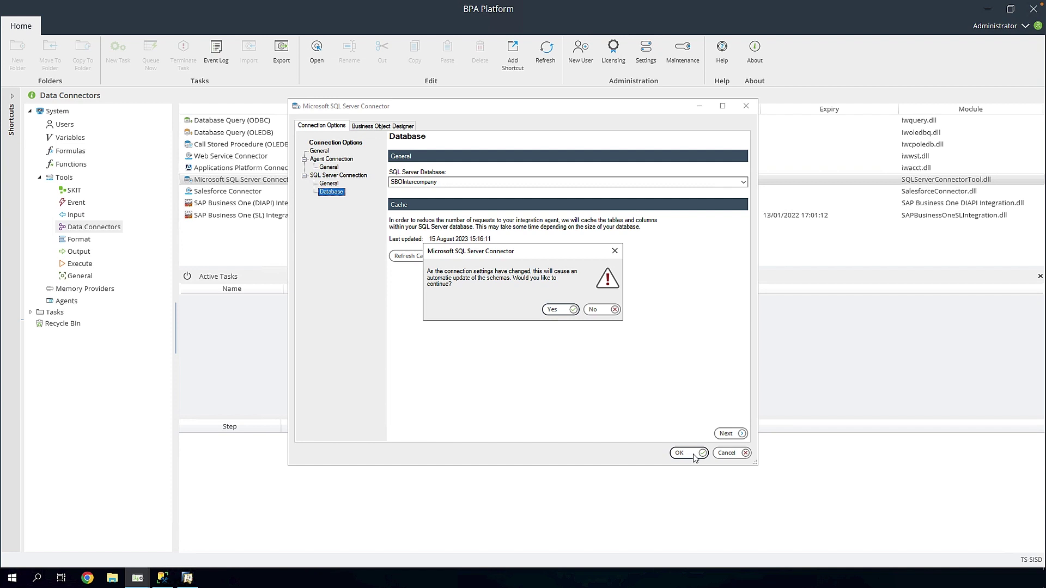
{"action": "left_click", "coordinate": [557, 311]}
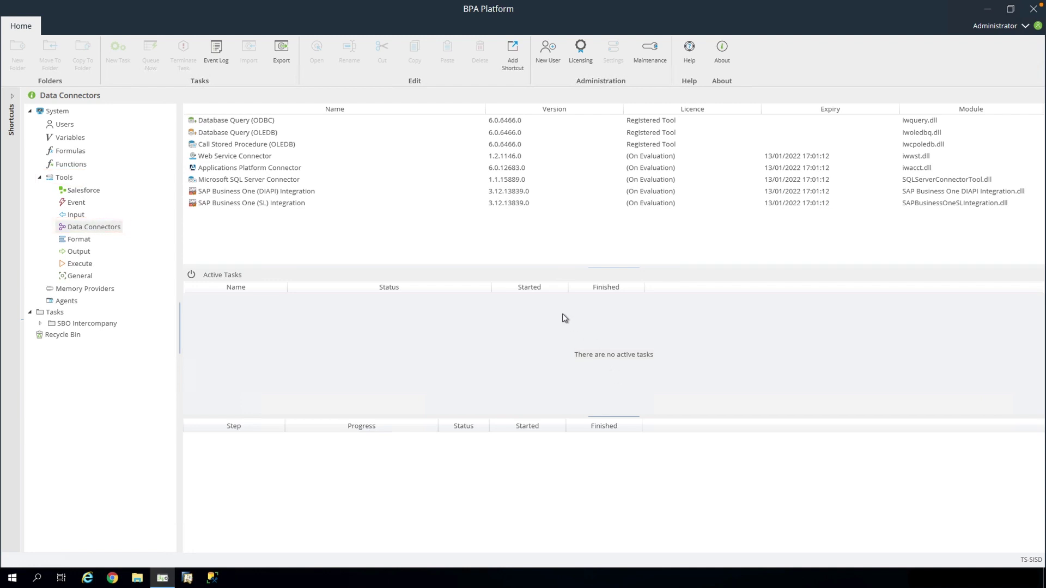
Step: Open the SAP Business One (DIAPI) Integration settings, start a new connection, then close it
{"action": "left_click", "coordinate": [311, 196]}
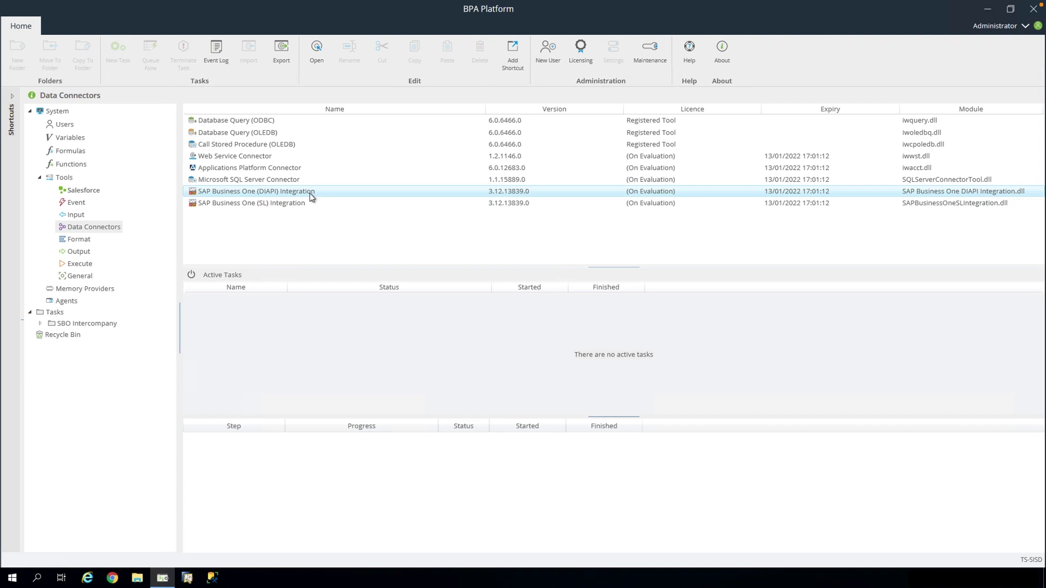
{"action": "double_click", "coordinate": [311, 196]}
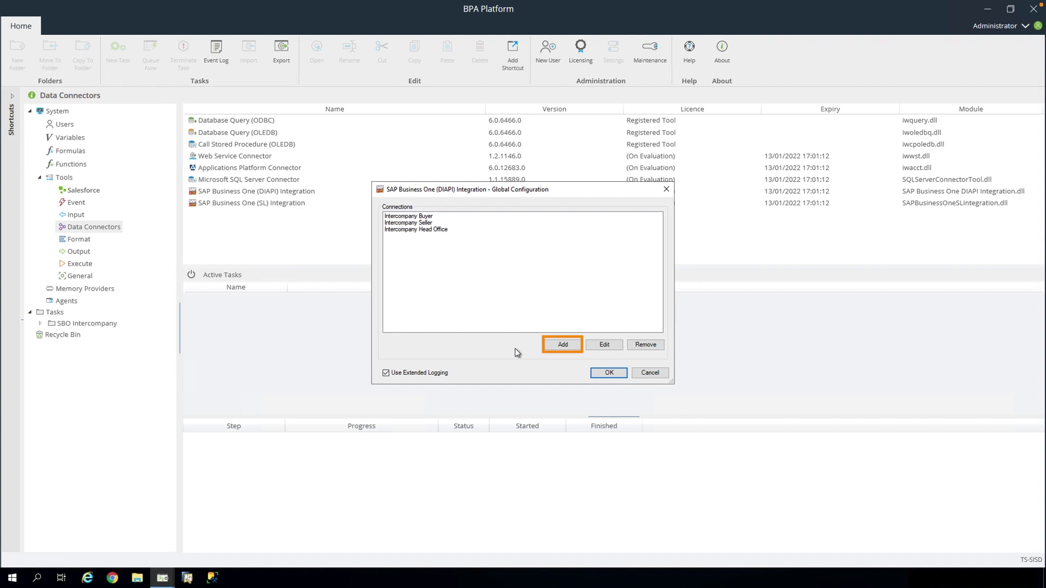
{"action": "left_click", "coordinate": [566, 346]}
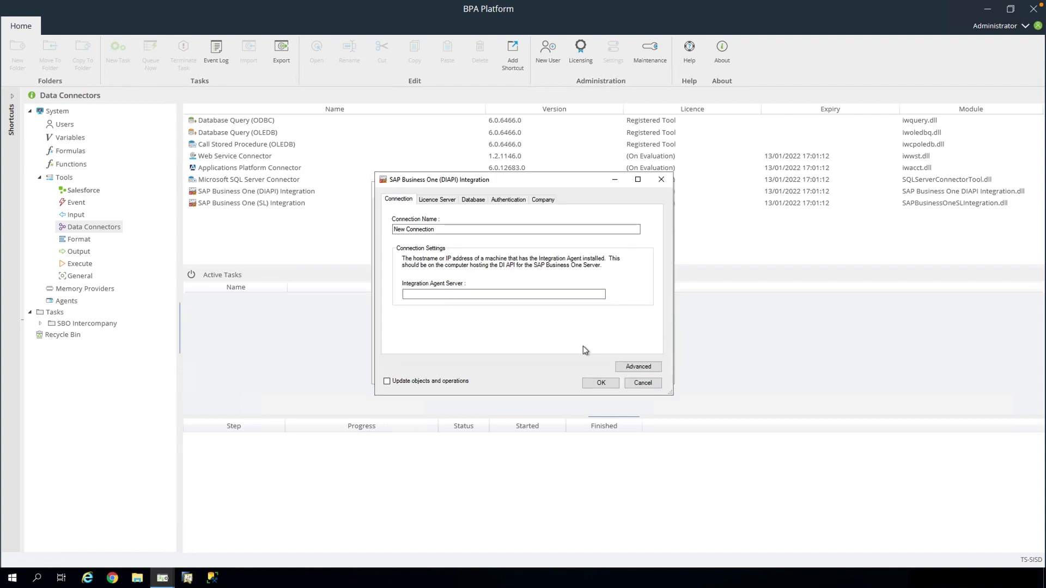
{"action": "left_click", "coordinate": [635, 386]}
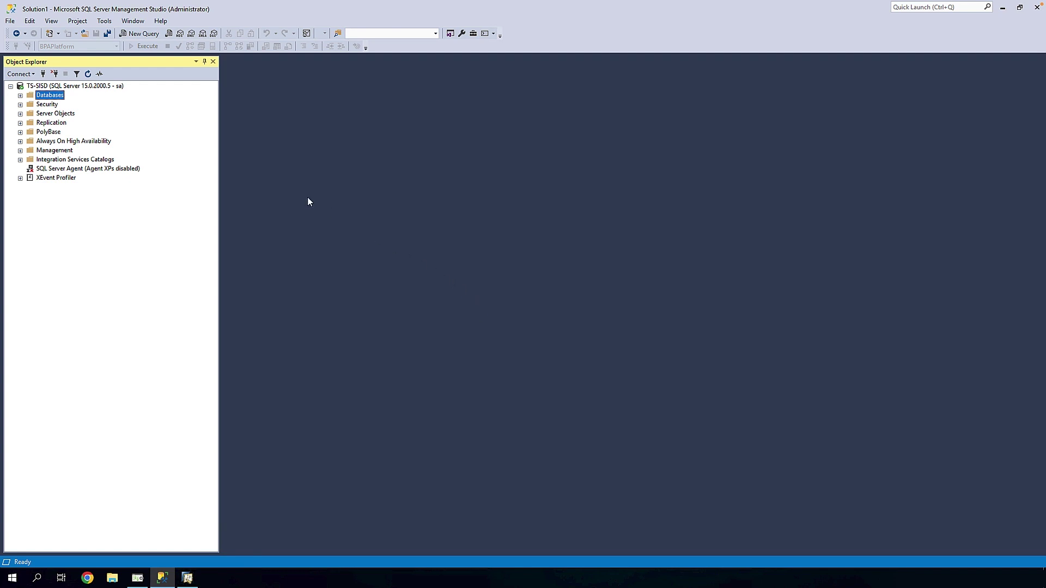
Step: Edit top 200 rows of SBOIntercompany's dbo.Document_Flows, check LastDocumentID 6703, then switch to SAP
{"action": "left_click", "coordinate": [20, 95]}
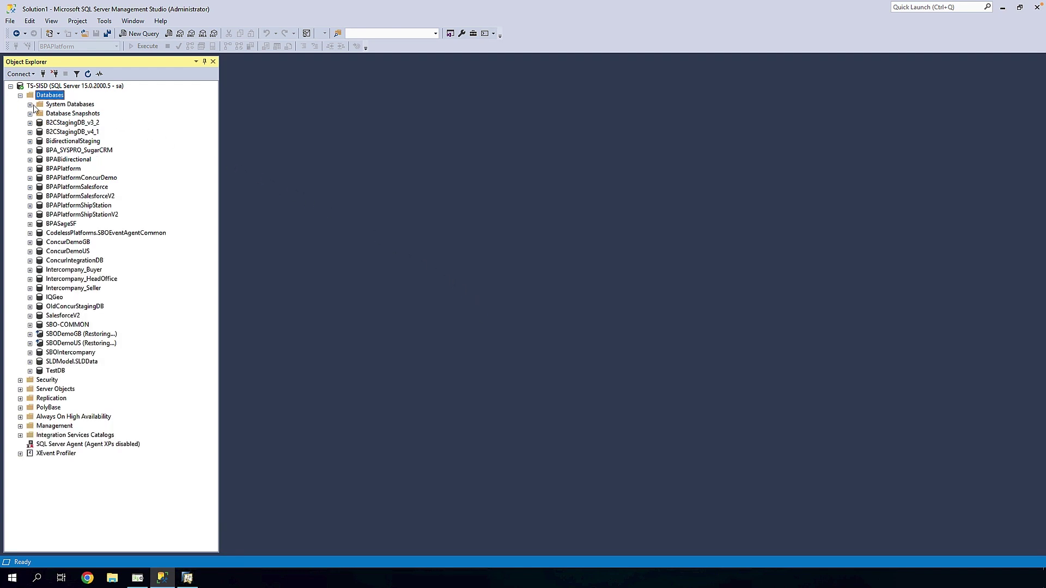
{"action": "left_click", "coordinate": [67, 354]}
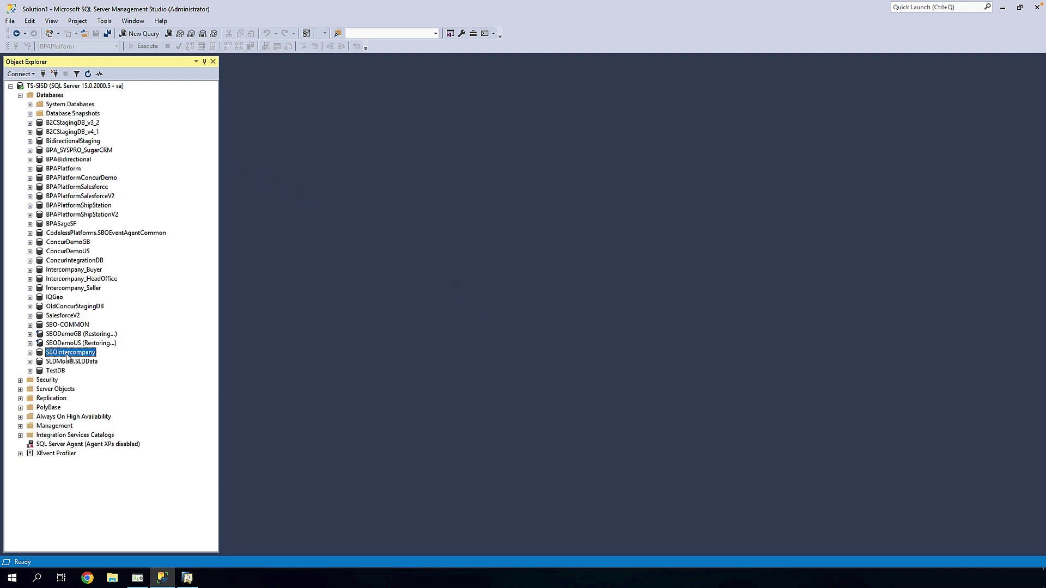
{"action": "double_click", "coordinate": [68, 357]}
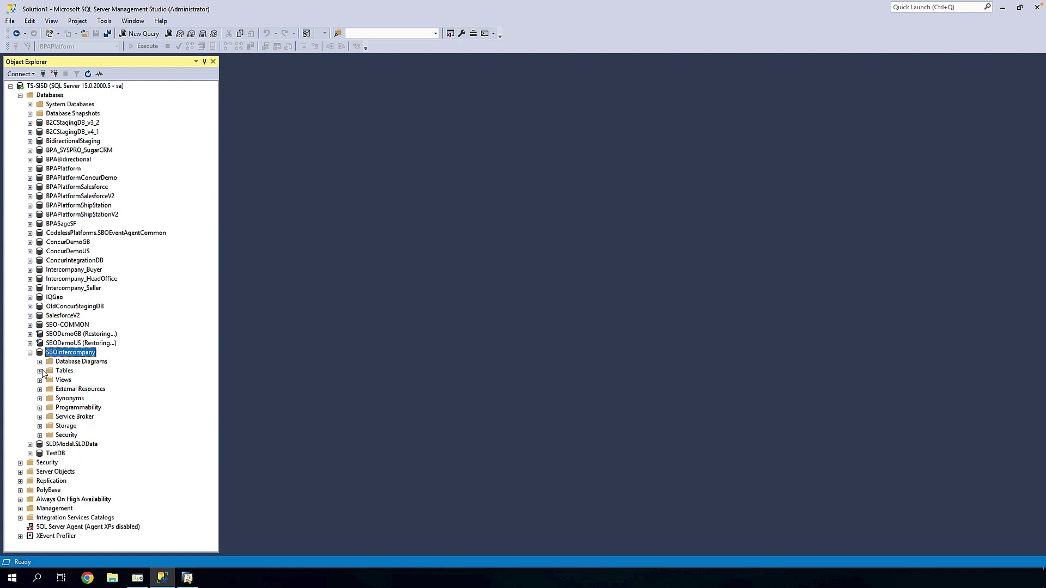
{"action": "left_click", "coordinate": [41, 372]}
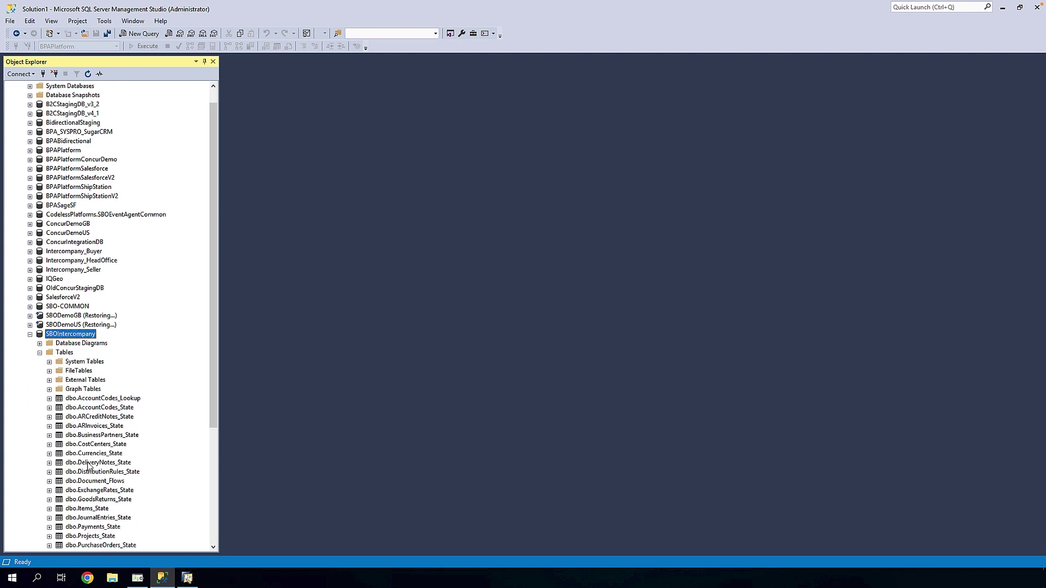
{"action": "left_click", "coordinate": [91, 482]}
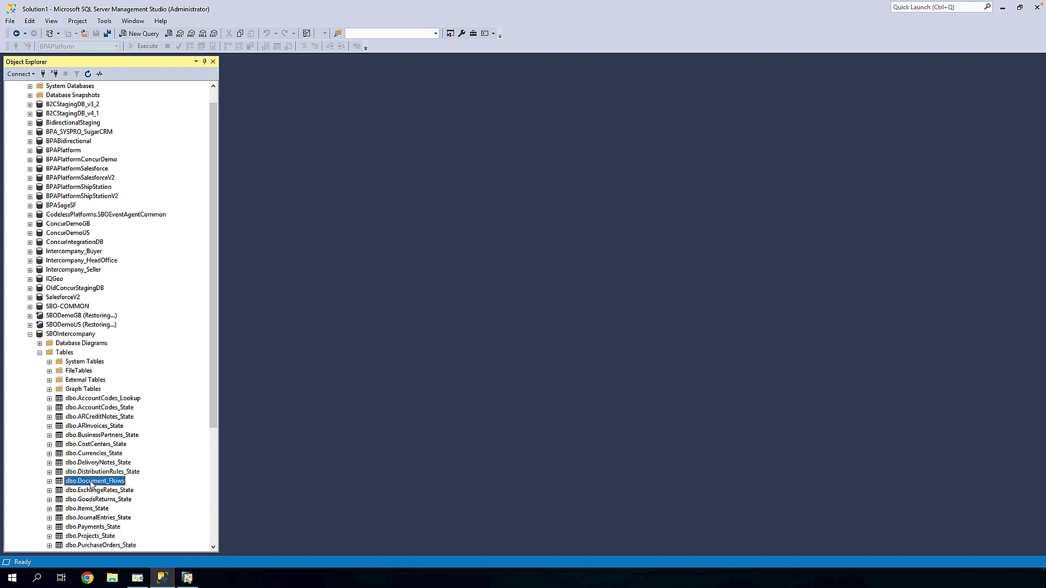
{"action": "right_click", "coordinate": [92, 483]}
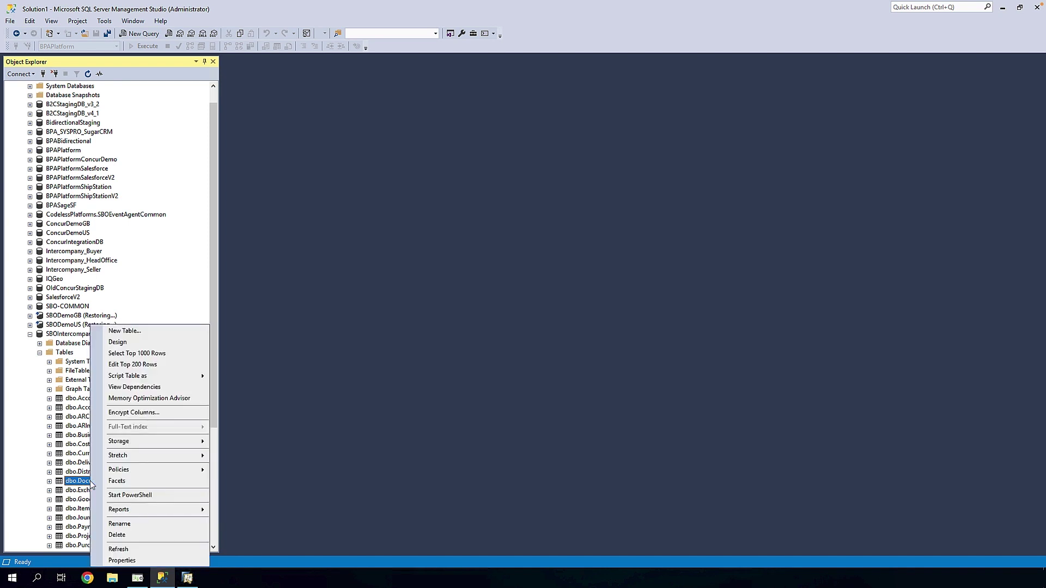
{"action": "left_click", "coordinate": [152, 369]}
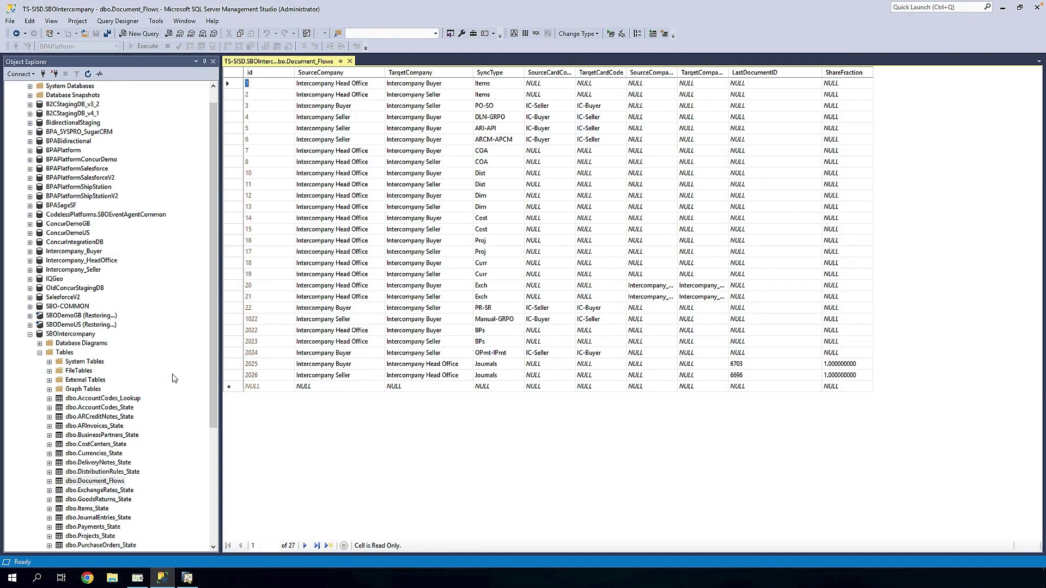
{"action": "left_click", "coordinate": [751, 367]}
{"action": "left_click", "coordinate": [188, 579]}
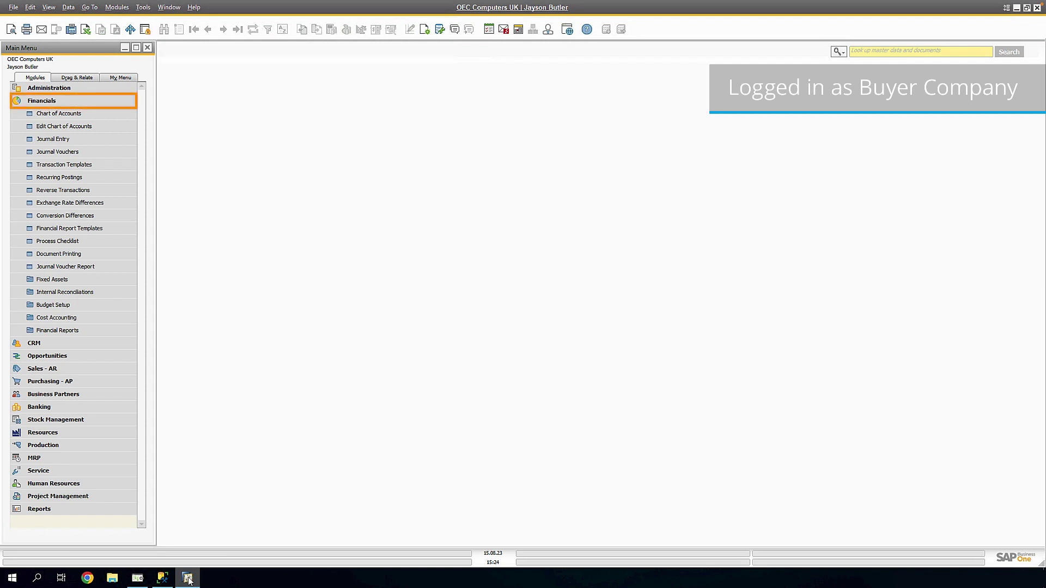
Step: Show SAP Business One's latest journal entry, 6703 with GBP 12.00 lines, then return to SSMS
{"action": "left_click", "coordinate": [89, 143]}
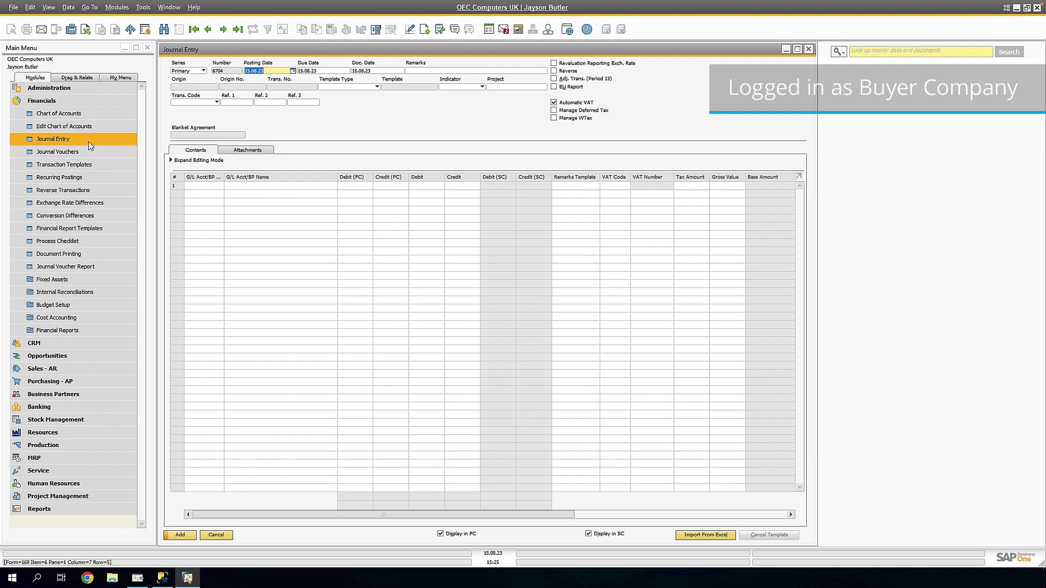
{"action": "left_click", "coordinate": [238, 30]}
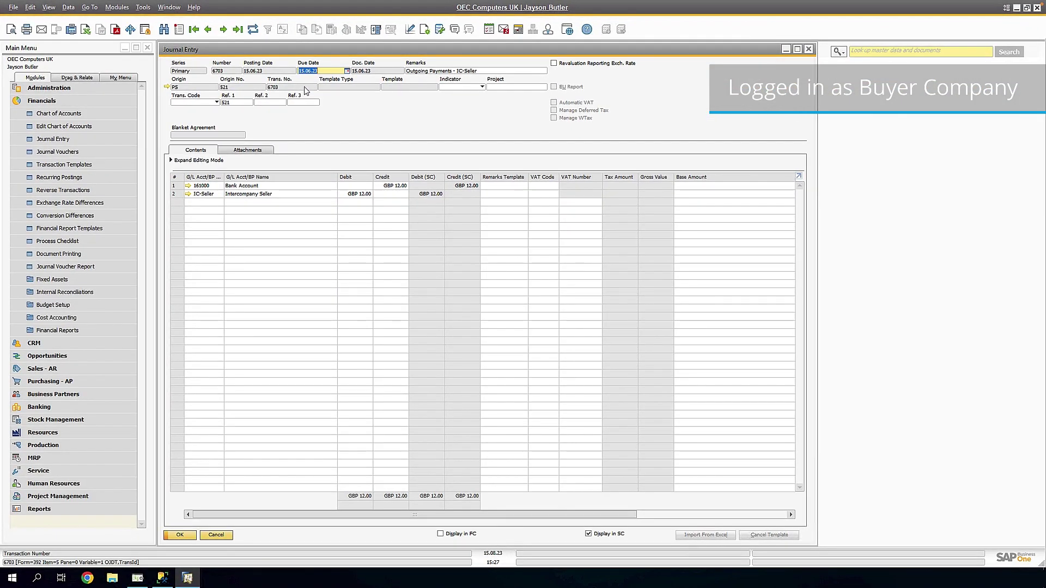
{"action": "left_click", "coordinate": [162, 577]}
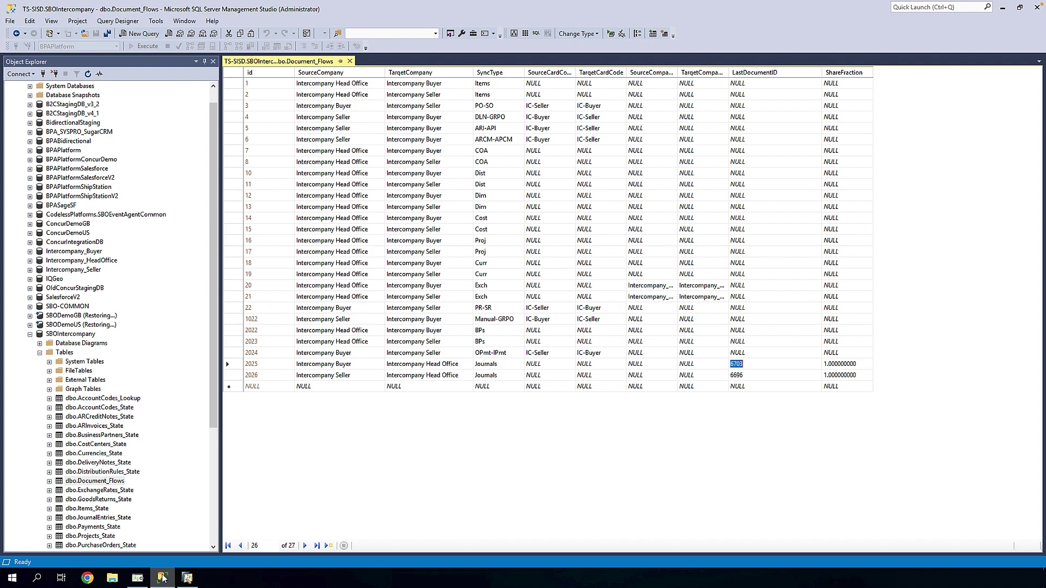
Step: Begin editing the LastDocumentID cell holding 6703 in Document_Flows row 2025
{"action": "left_click", "coordinate": [769, 368]}
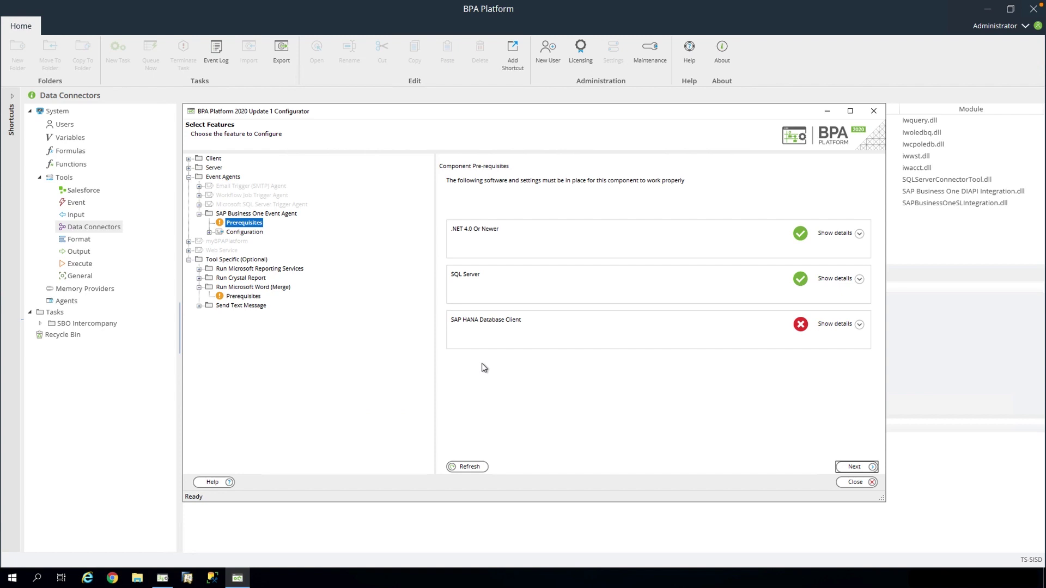
Step: Check the Intercompany_Buyer agent's SQL connectivity, CLR support and transaction notification prerequisites
{"action": "left_click", "coordinate": [209, 232]}
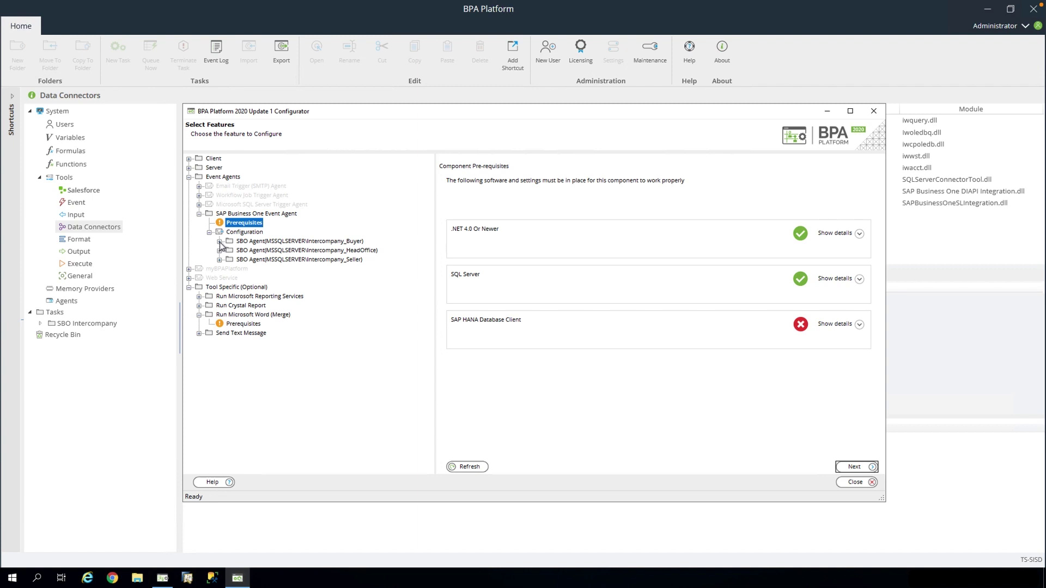
{"action": "left_click", "coordinate": [219, 241]}
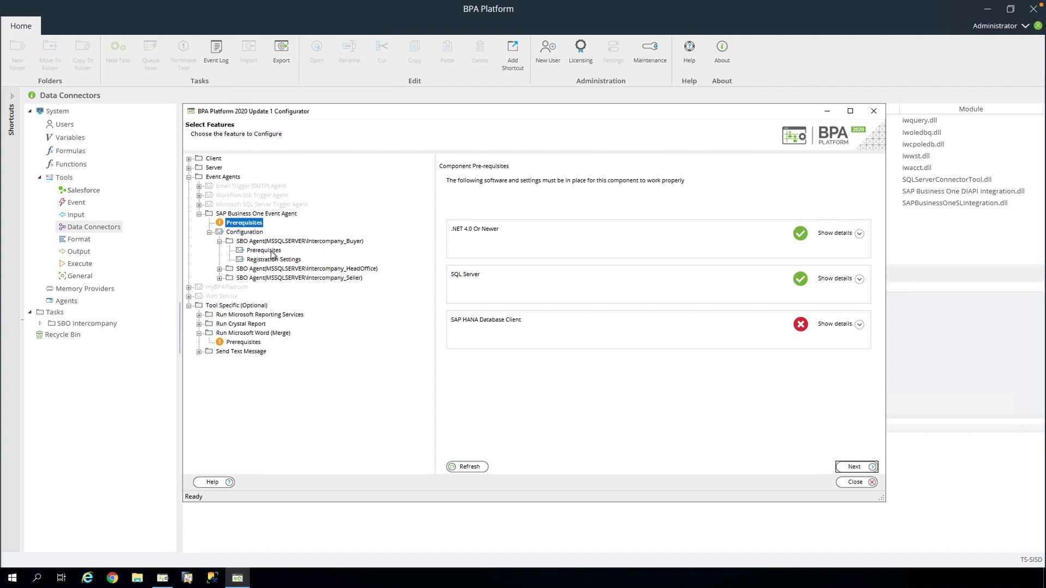
{"action": "left_click", "coordinate": [272, 254]}
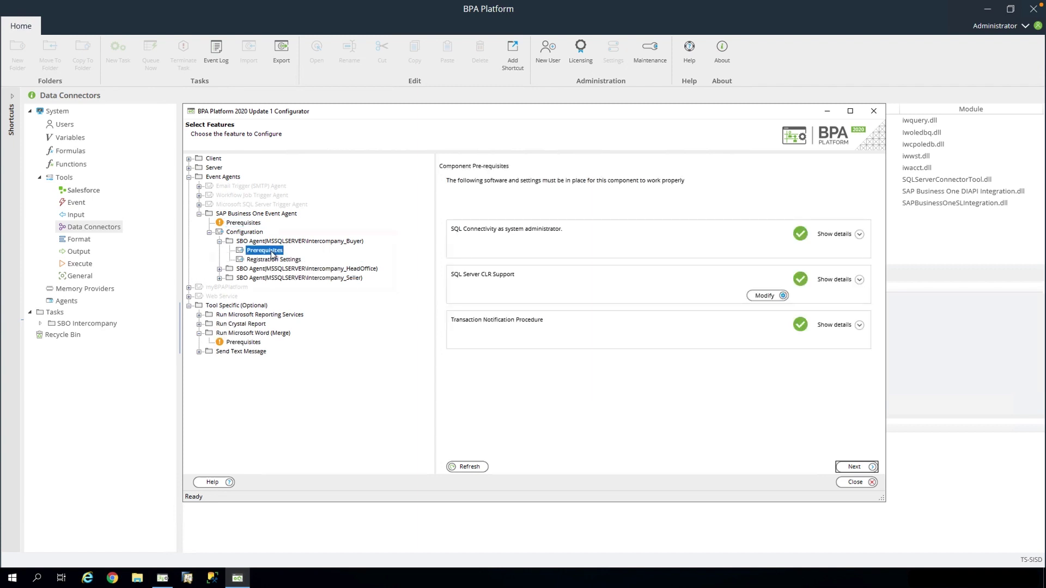
{"action": "left_click", "coordinate": [856, 239]}
{"action": "left_click", "coordinate": [860, 314]}
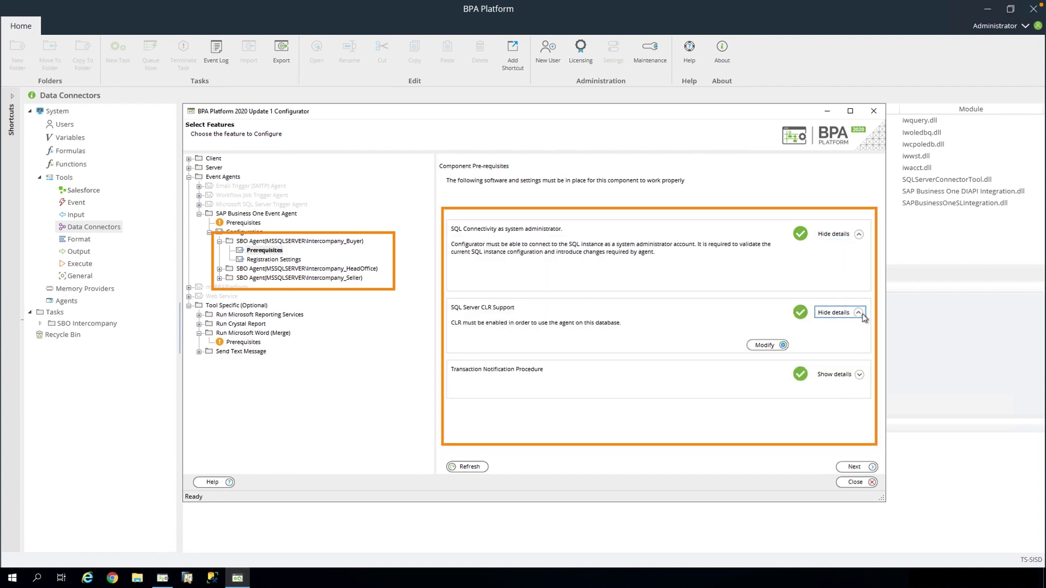
{"action": "left_click", "coordinate": [861, 375]}
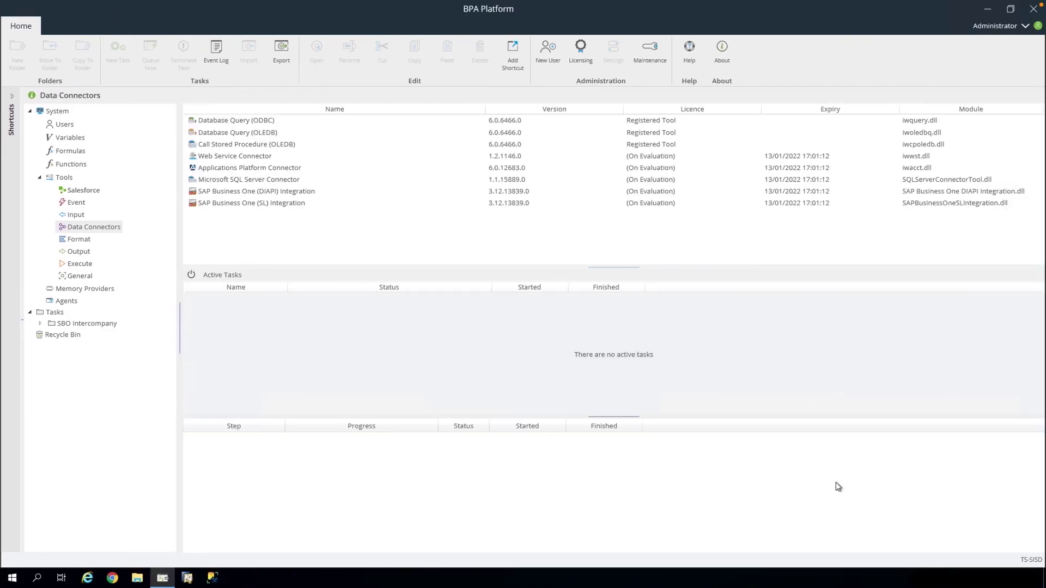
Step: Log SAP Business One into the Intercompany_Seller company
{"action": "left_click", "coordinate": [191, 579]}
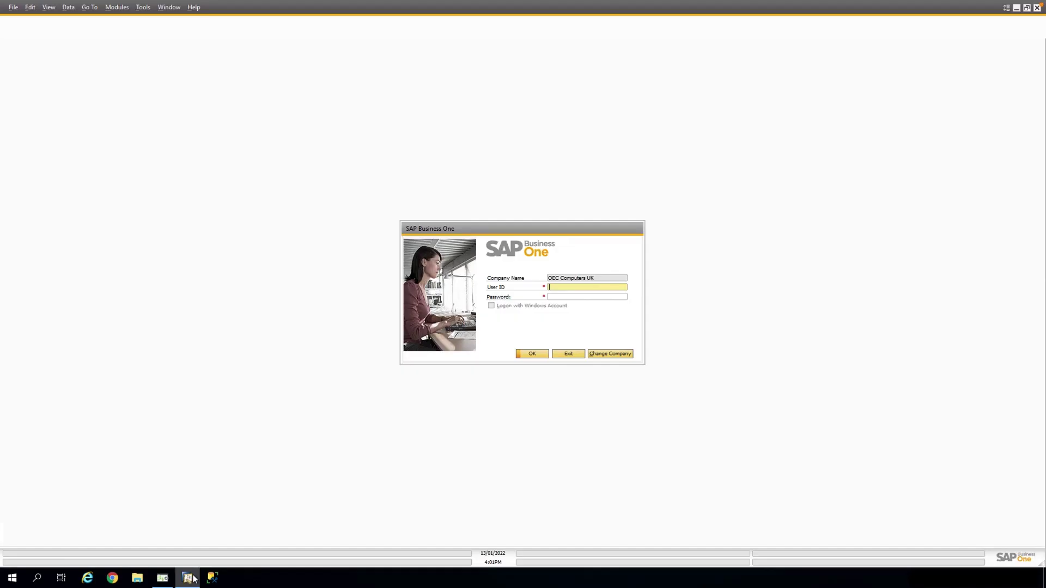
{"action": "left_click", "coordinate": [611, 354]}
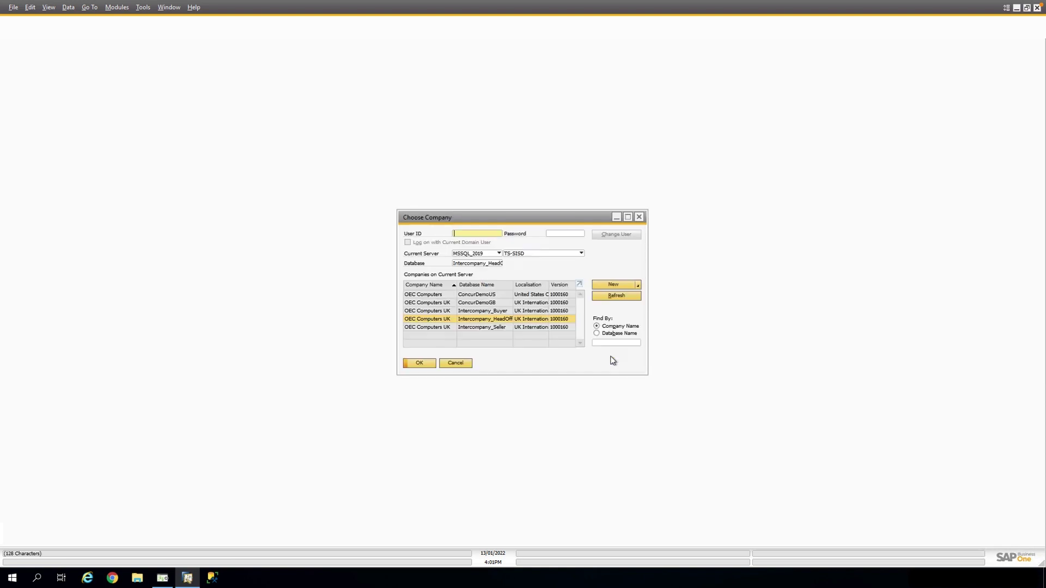
{"action": "double_click", "coordinate": [442, 328]}
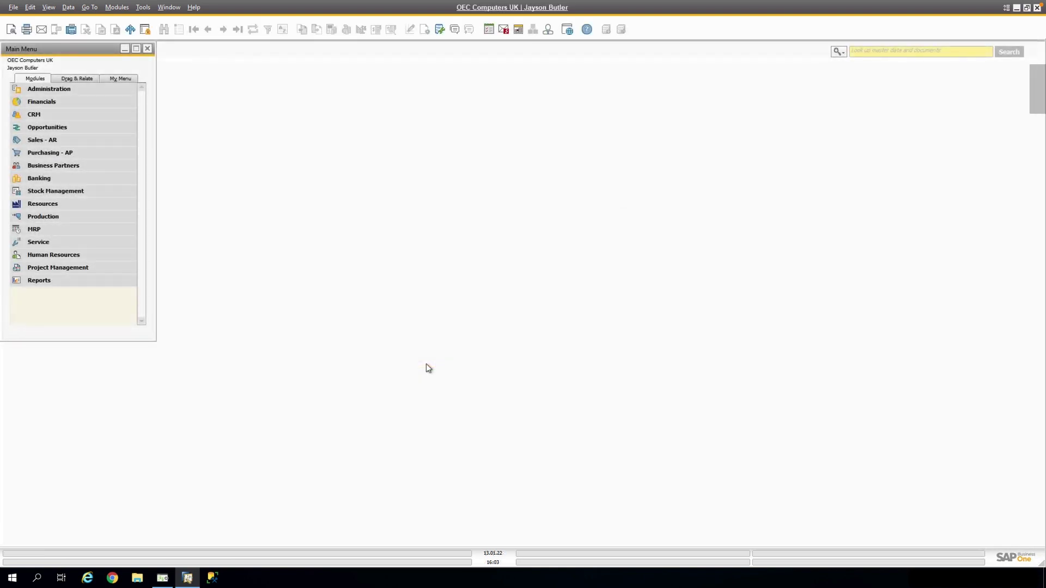
Step: Select Marketing Documents > Title in User-Defined Fields - Management
{"action": "left_click", "coordinate": [144, 7]}
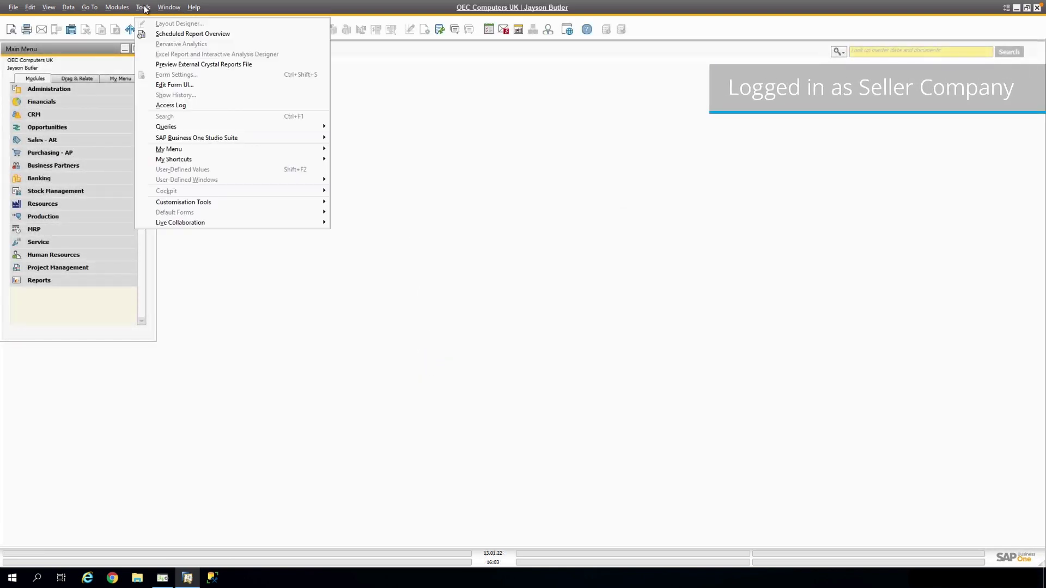
{"action": "mouse_move", "coordinate": [184, 202]}
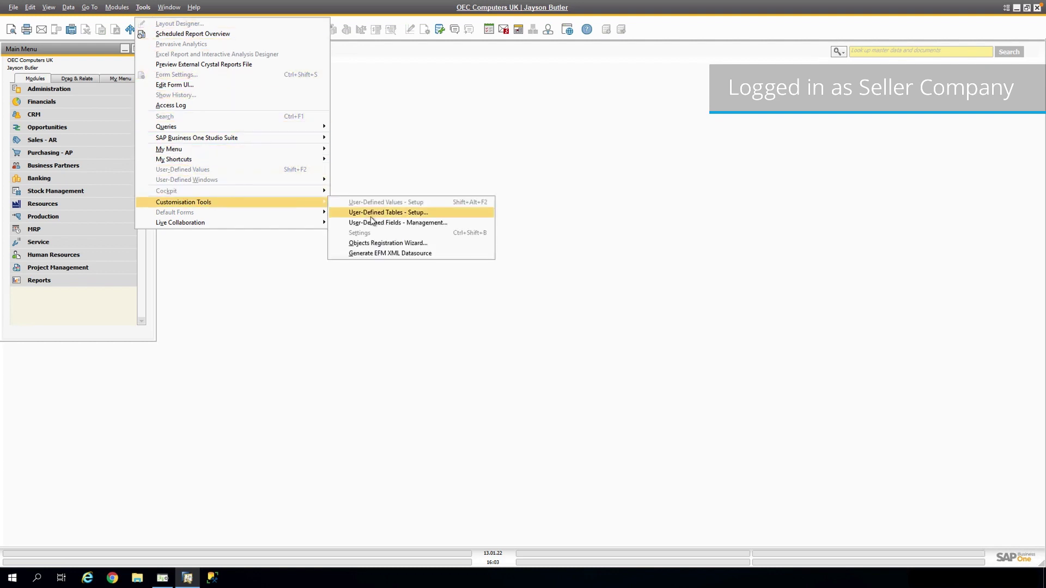
{"action": "left_click", "coordinate": [372, 222]}
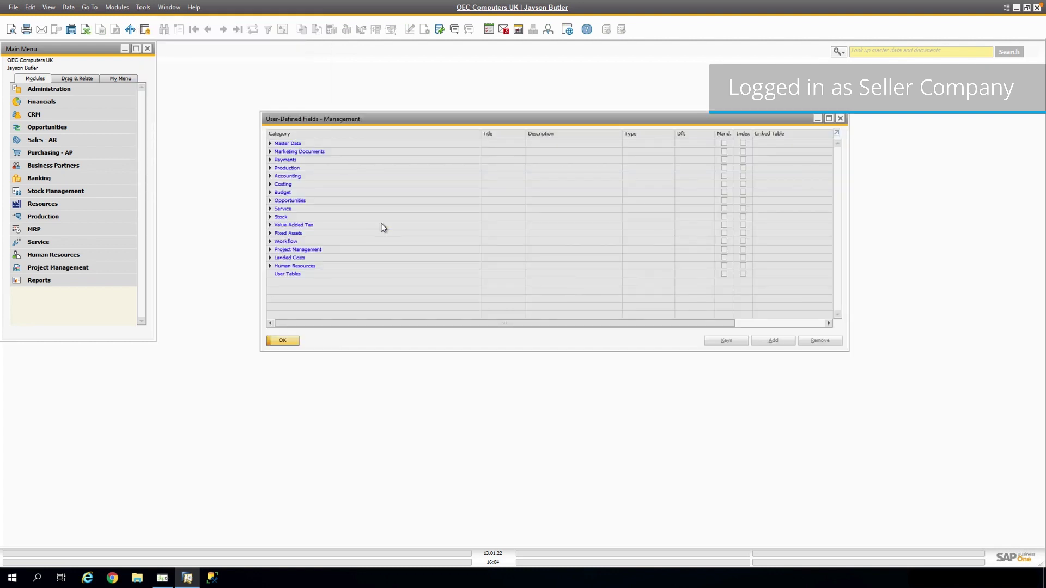
{"action": "left_click", "coordinate": [270, 152]}
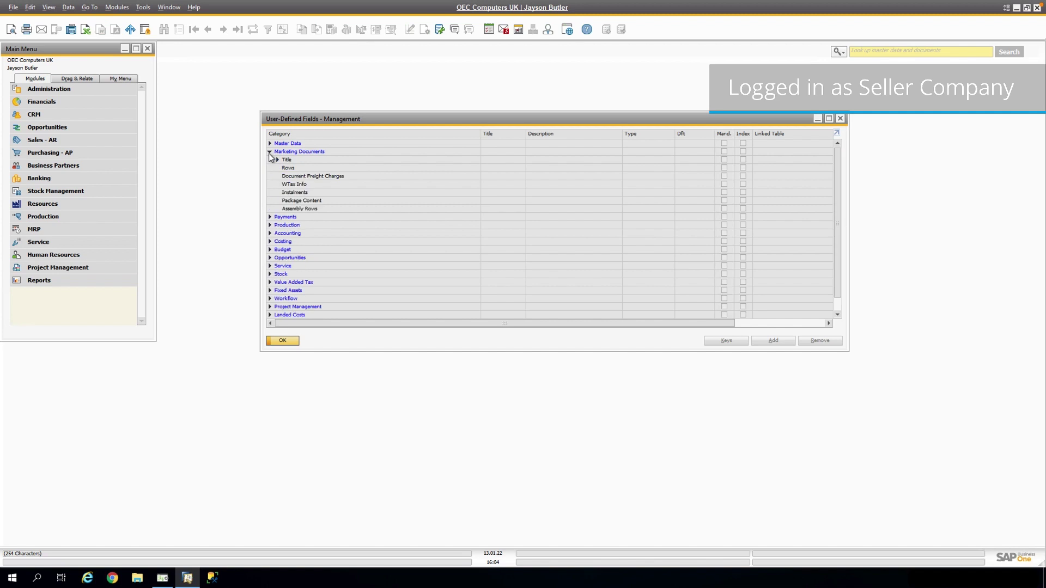
{"action": "left_click", "coordinate": [277, 160]}
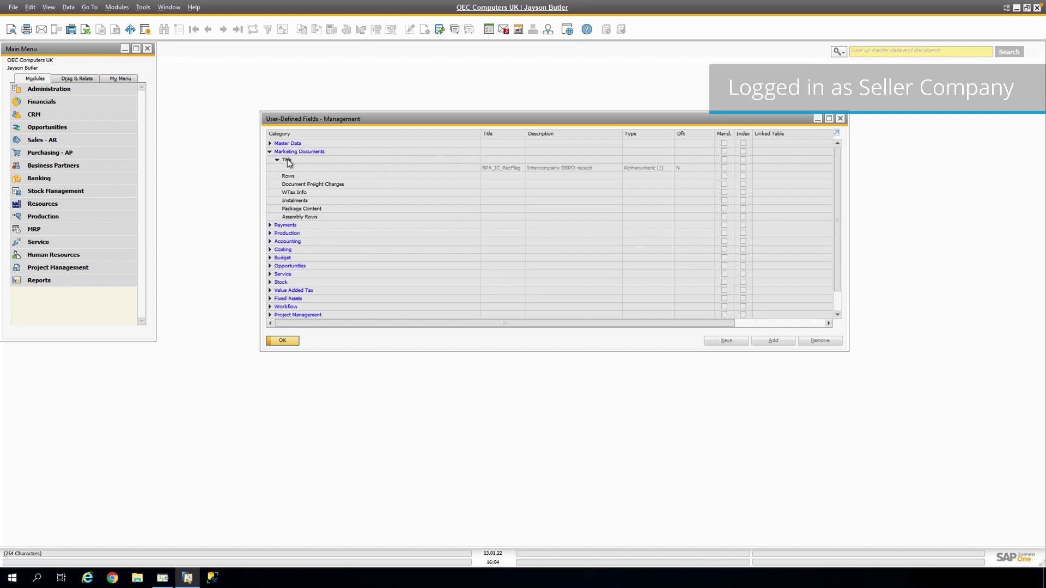
{"action": "left_click", "coordinate": [287, 160]}
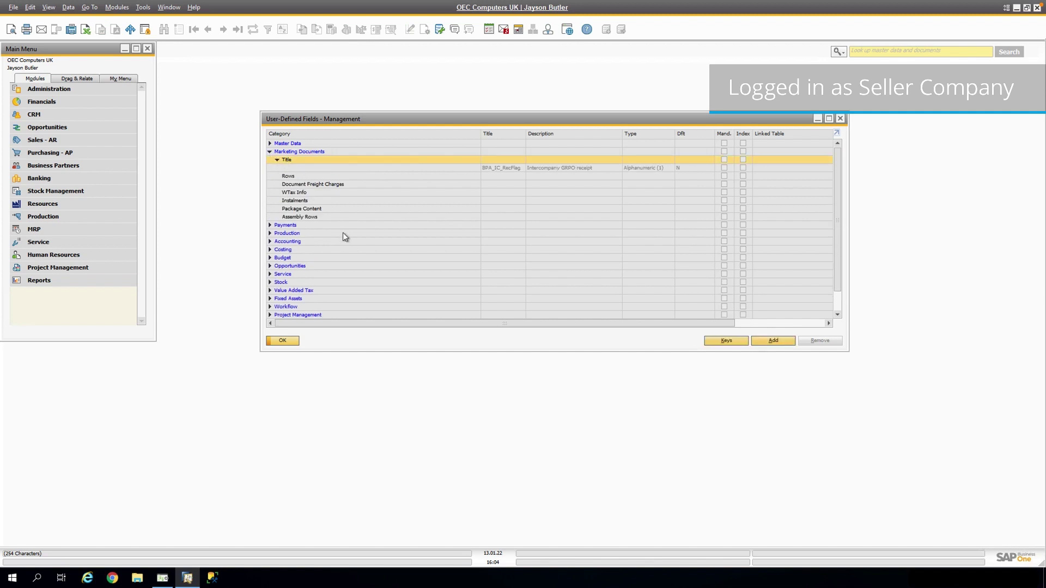
Step: Enter field BPA_IC_RecFlag, description 'Intercompany GRPO receipt', length 1
{"action": "left_click", "coordinate": [771, 342]}
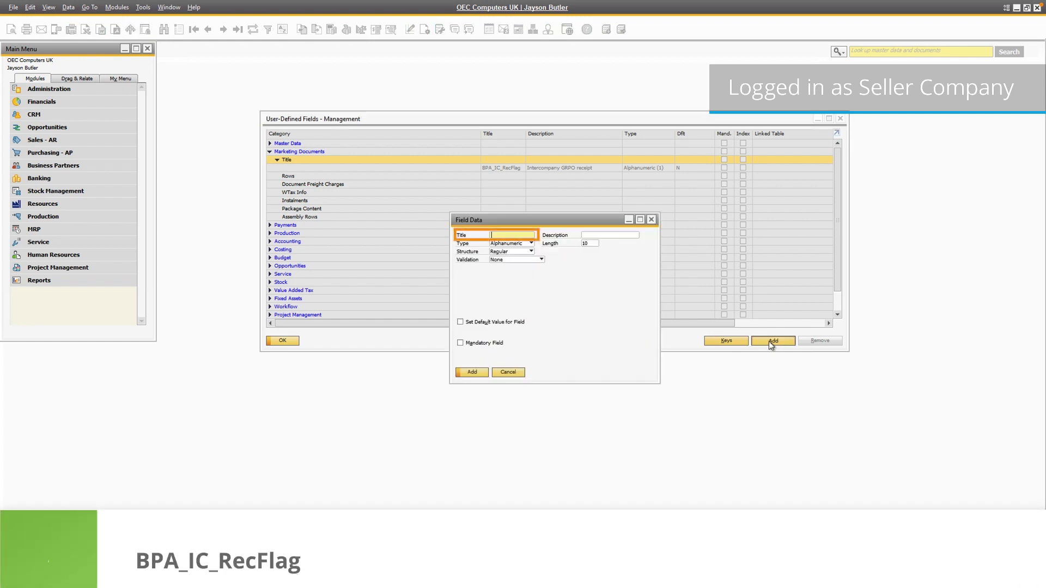
{"action": "type", "text": "BPA_IC"}
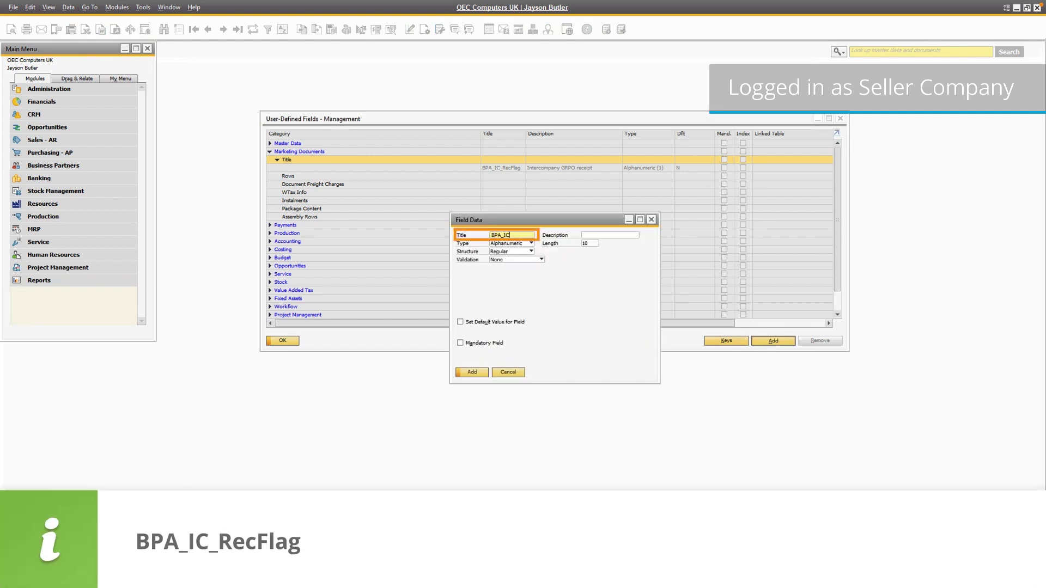
{"action": "type", "text": "_RecFlag"}
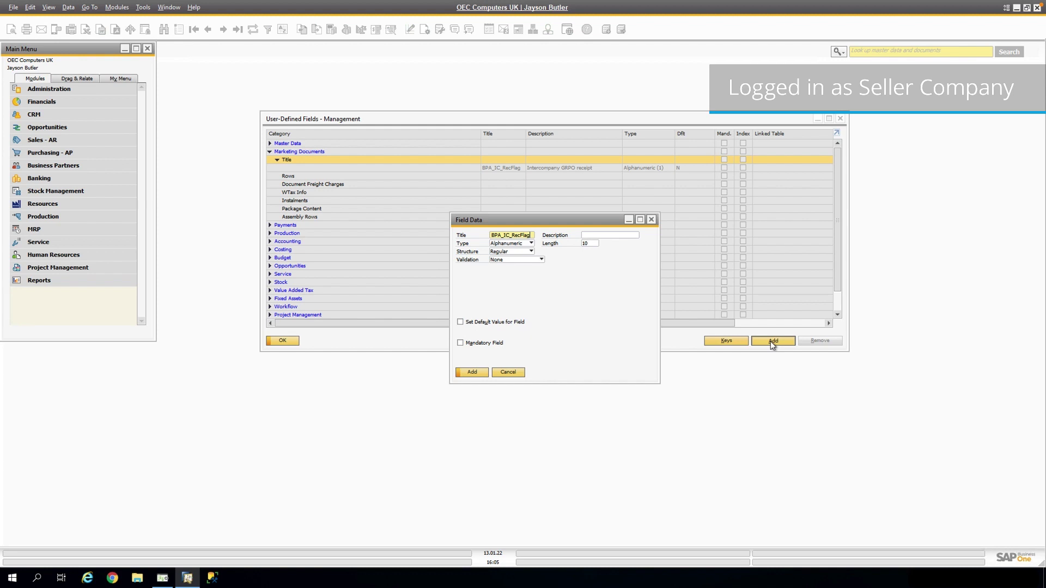
{"action": "key", "text": "Tab"}
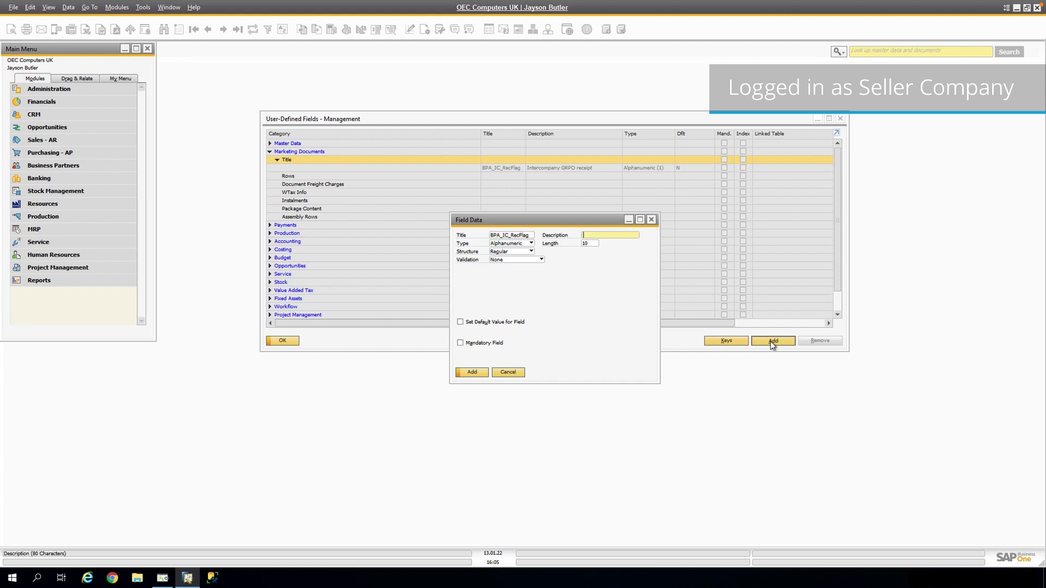
{"action": "type", "text": "Intercompany GRPO"}
{"action": "type", "text": " receipt"}
{"action": "key", "text": "Tab"}
{"action": "type", "text": "1"}
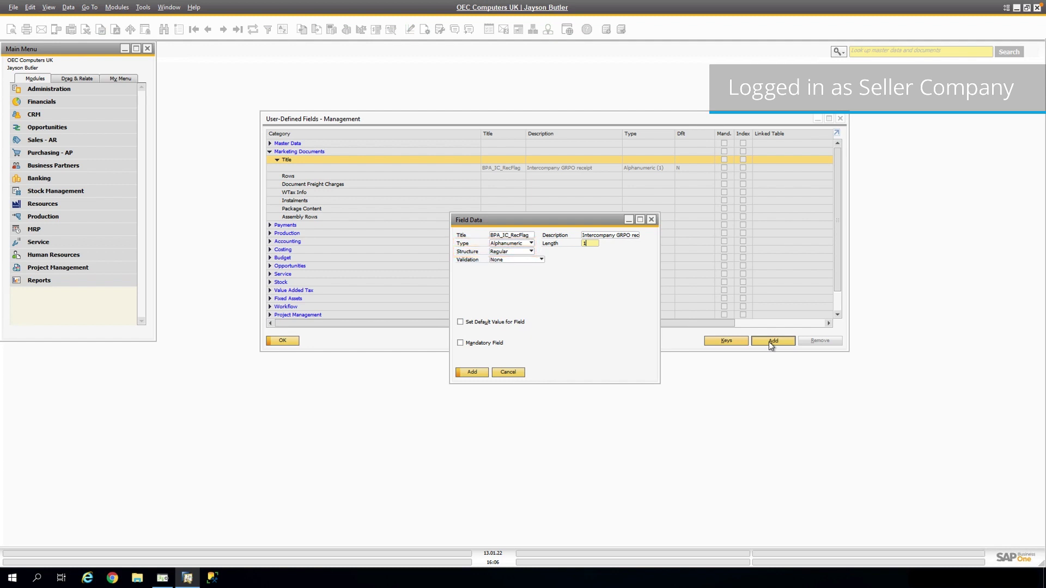
Step: Restrict the field to valid values Y/N, default it to N, and add it
{"action": "left_click", "coordinate": [542, 260]}
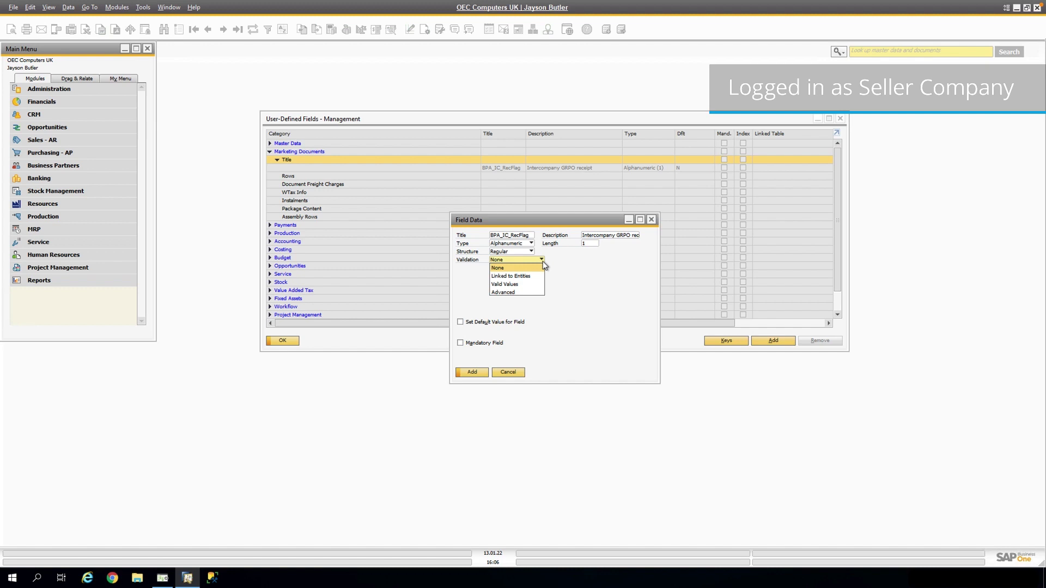
{"action": "left_click", "coordinate": [528, 289]}
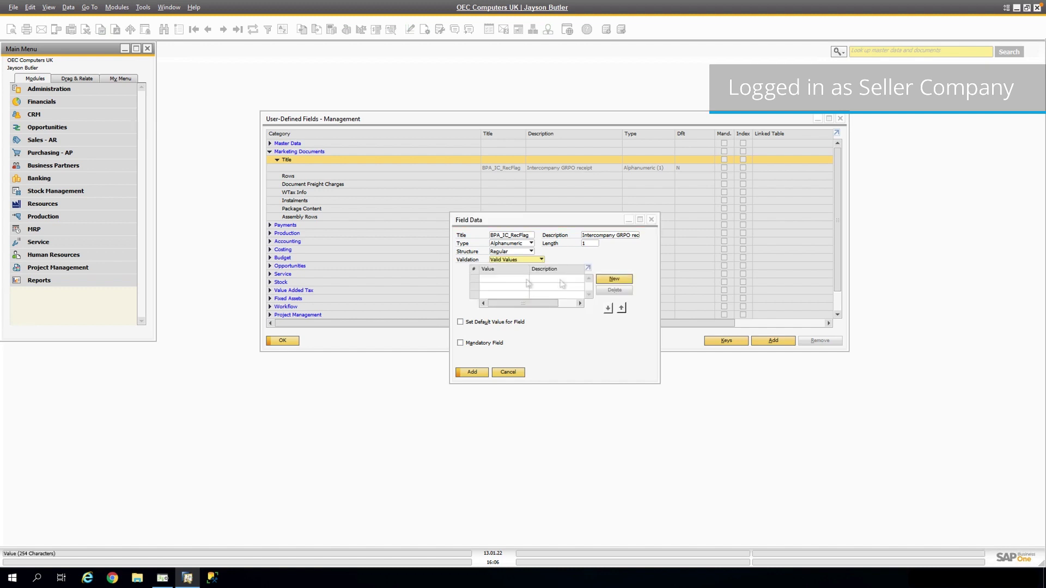
{"action": "left_click", "coordinate": [614, 279]}
{"action": "type", "text": "Y"}
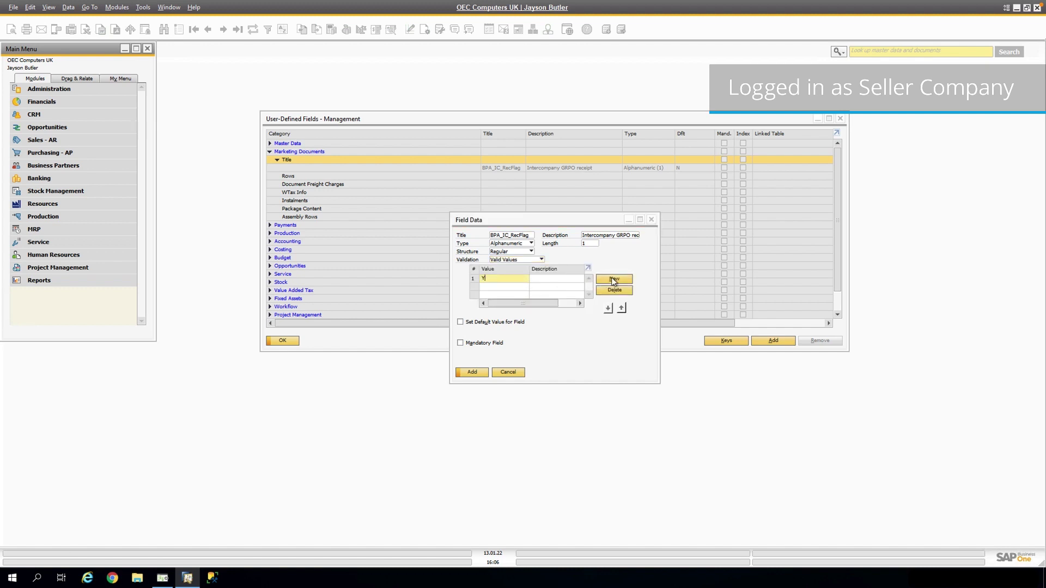
{"action": "left_click", "coordinate": [614, 279]}
{"action": "type", "text": "N"}
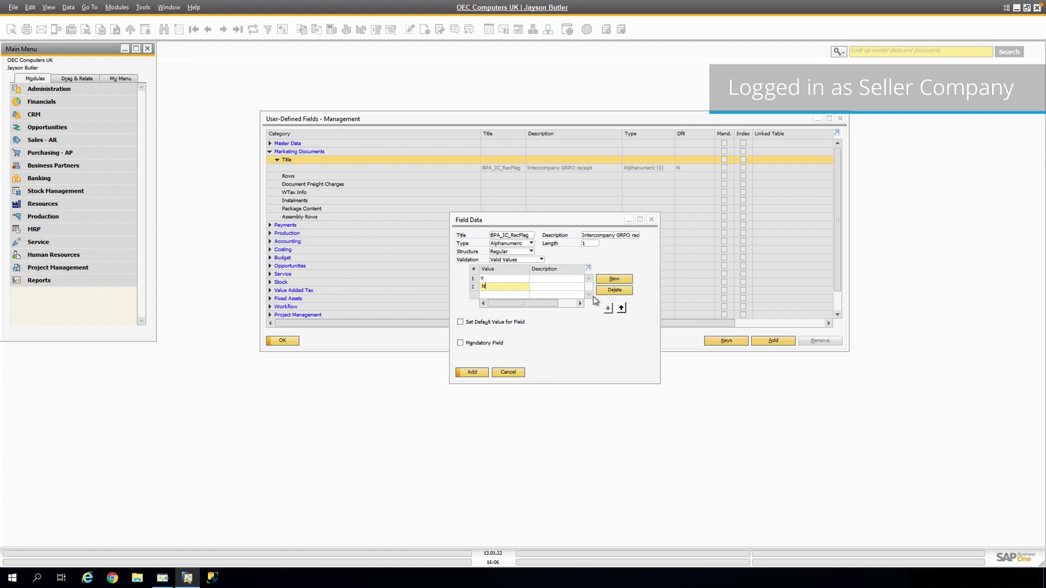
{"action": "left_click", "coordinate": [461, 322]}
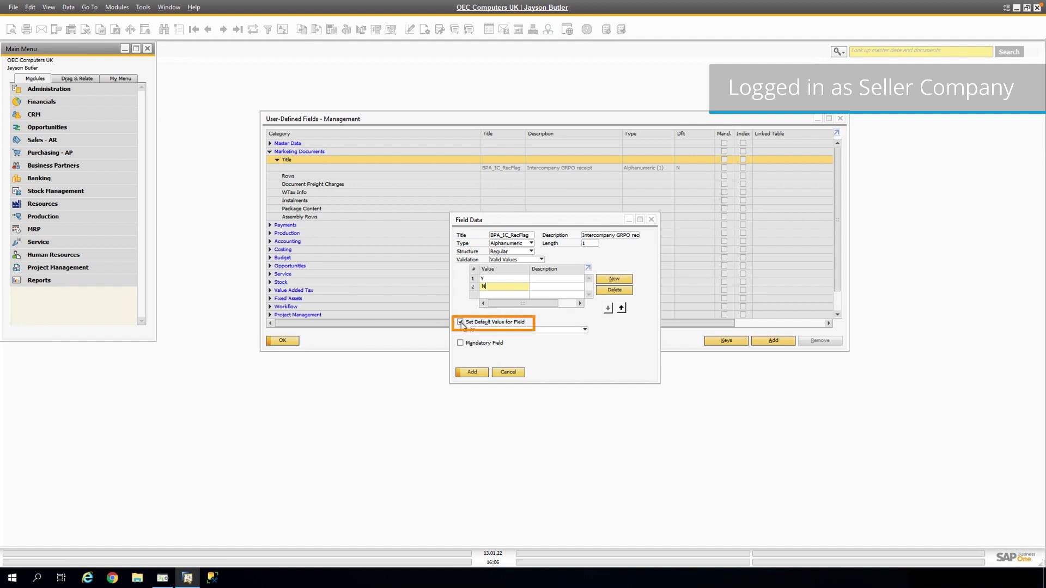
{"action": "left_click", "coordinate": [584, 330]}
{"action": "left_click", "coordinate": [537, 347]}
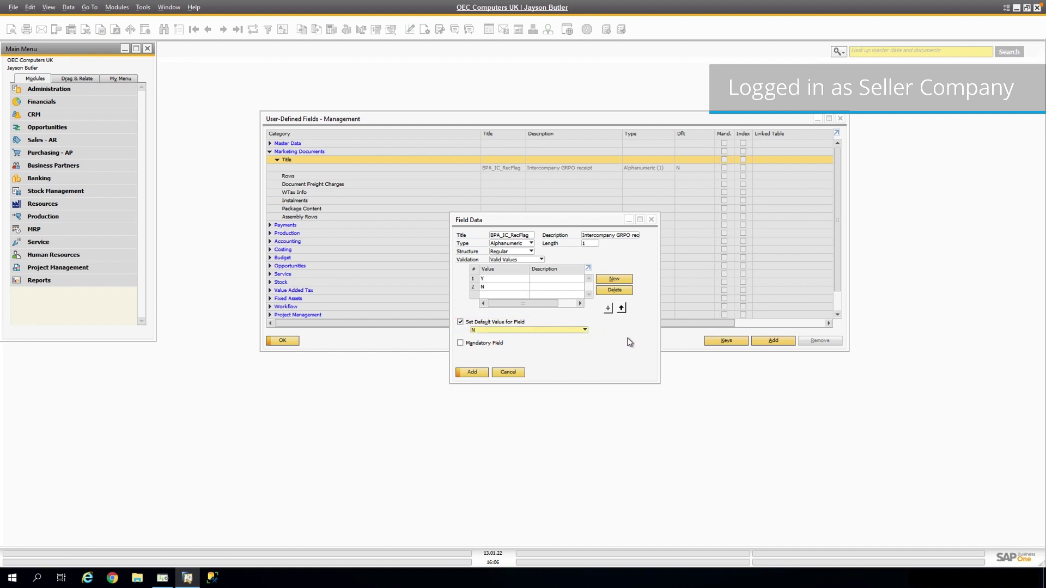
{"action": "left_click", "coordinate": [481, 373]}
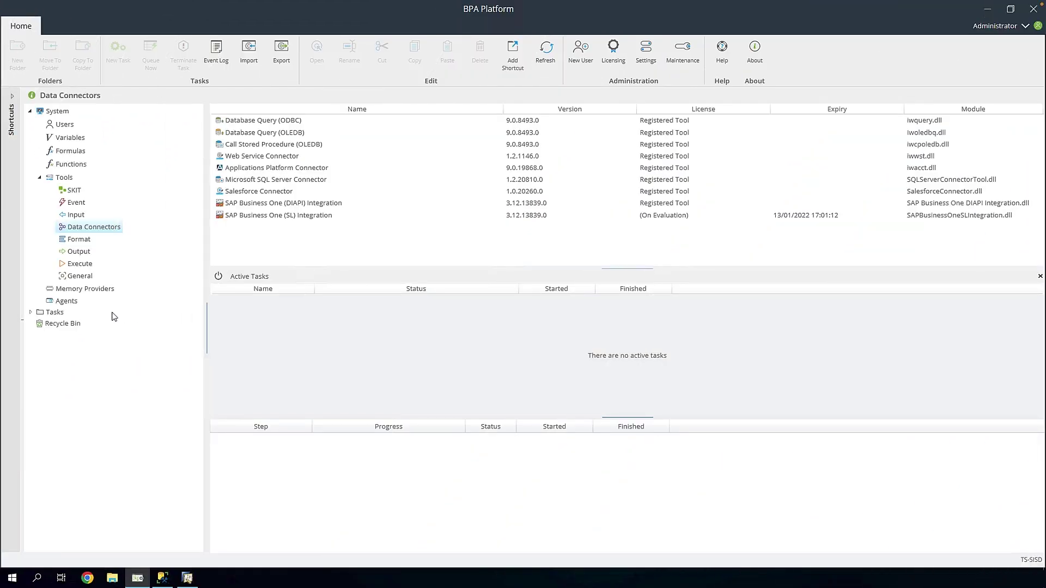
Step: Import SBOIntercompany.tks keeping original task statuses, and show the 1 - PO to SO folder's tasks
{"action": "left_click", "coordinate": [56, 313]}
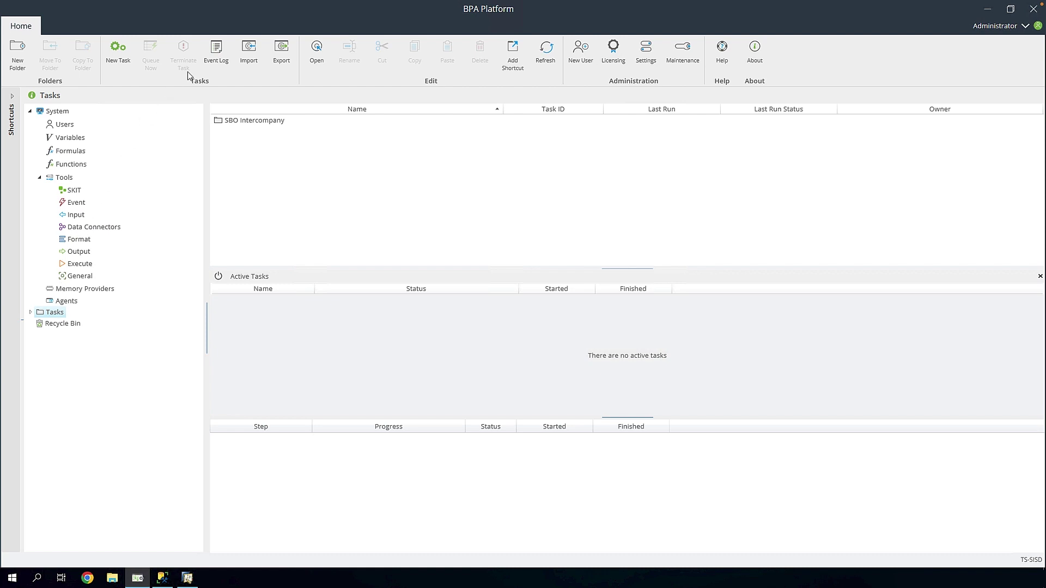
{"action": "left_click", "coordinate": [247, 49]}
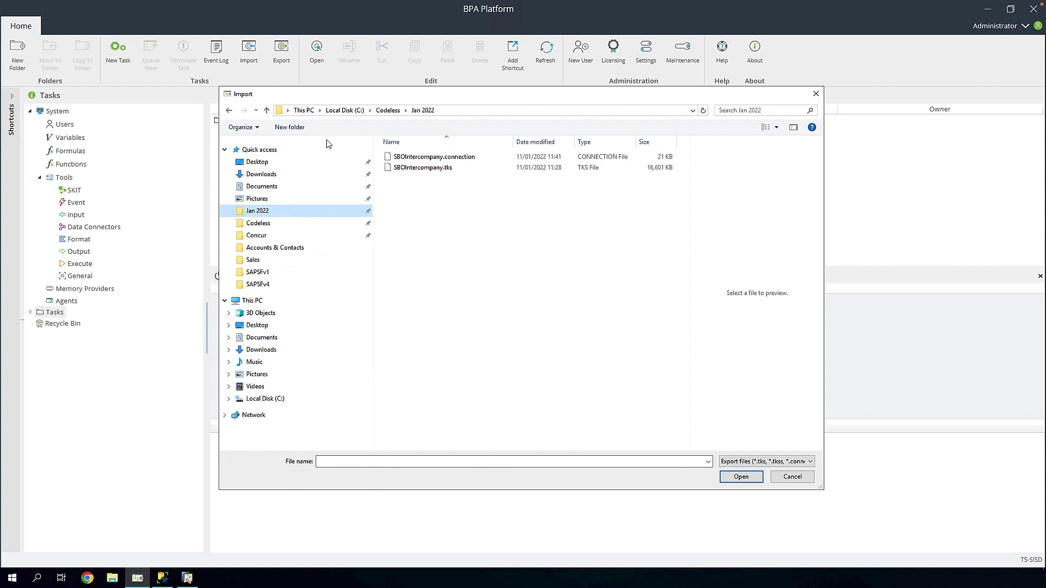
{"action": "left_click", "coordinate": [419, 169]}
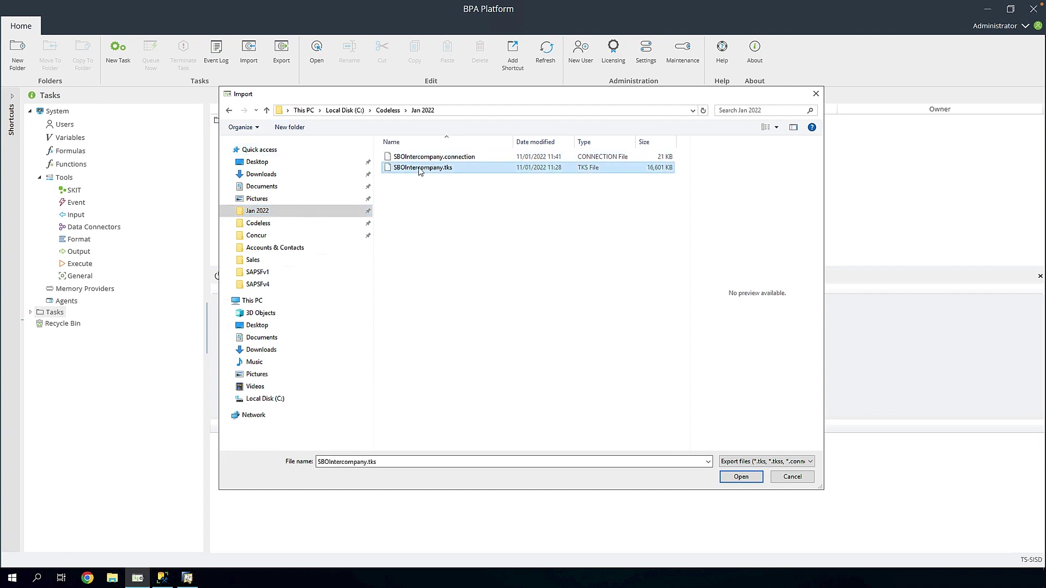
{"action": "left_click", "coordinate": [741, 478]}
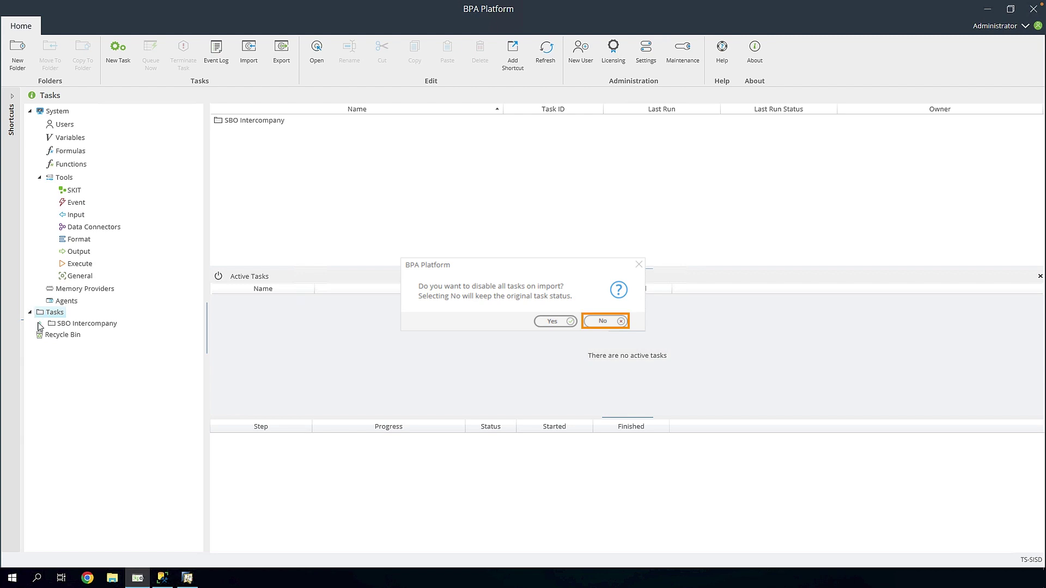
{"action": "key", "text": "Return"}
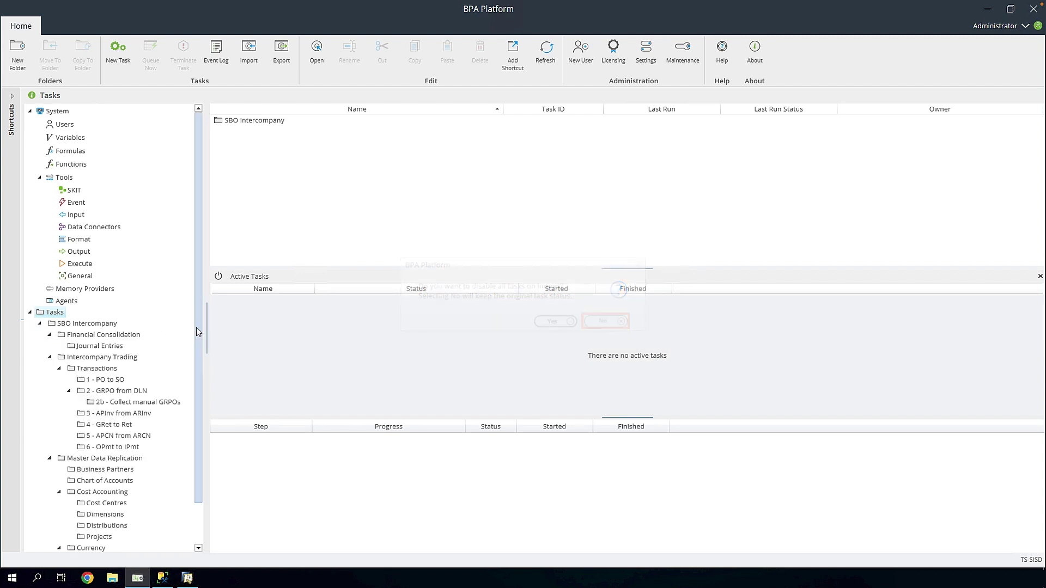
{"action": "scroll", "coordinate": [194, 354], "scroll_direction": "down", "scroll_amount": 2}
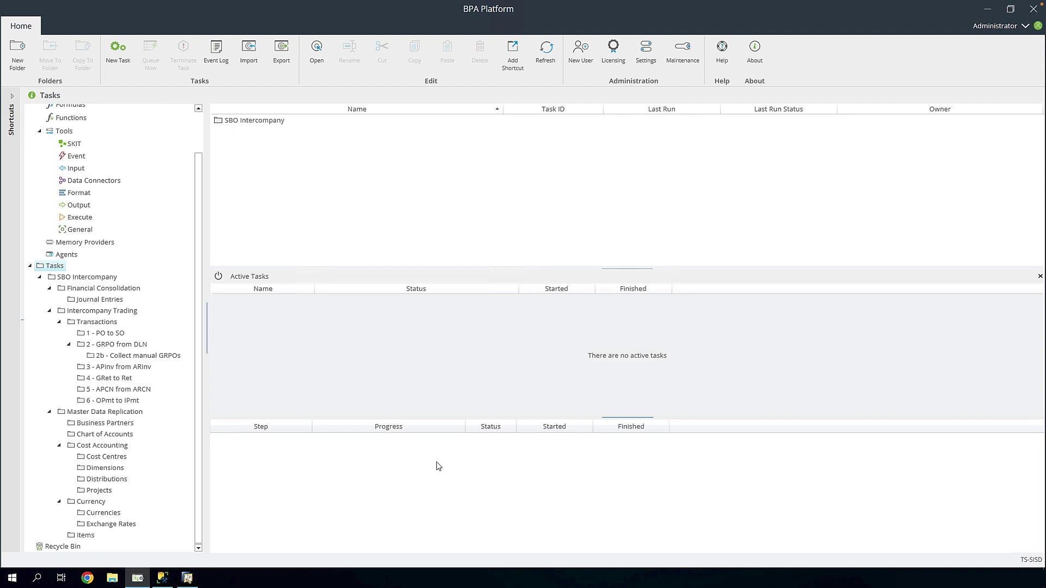
{"action": "left_click", "coordinate": [82, 334]}
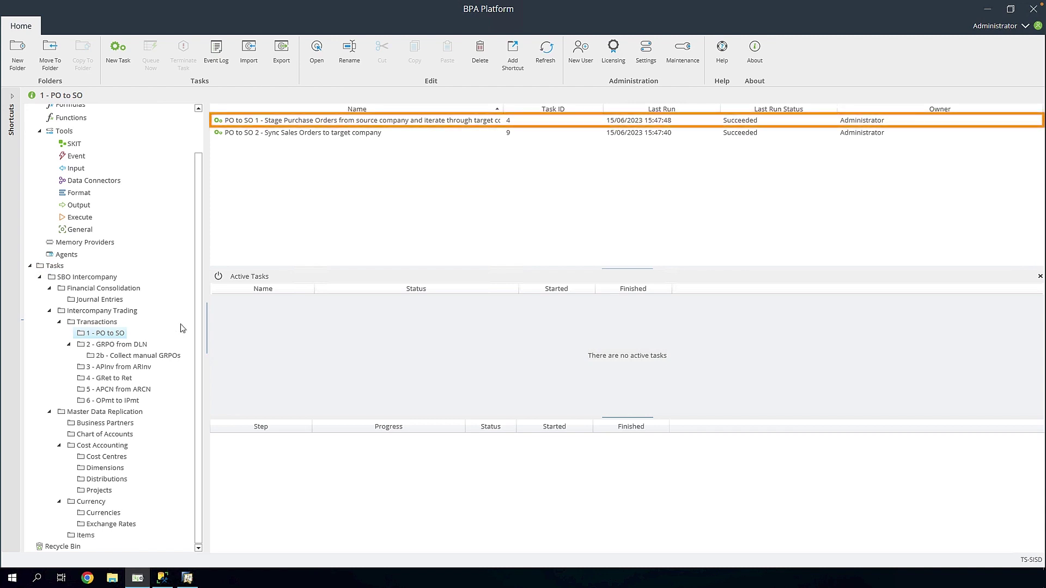
Step: Open the PO to SO task's Purchase Order trigger, keeping the Buyer agent and reviewing document objects
{"action": "double_click", "coordinate": [391, 121]}
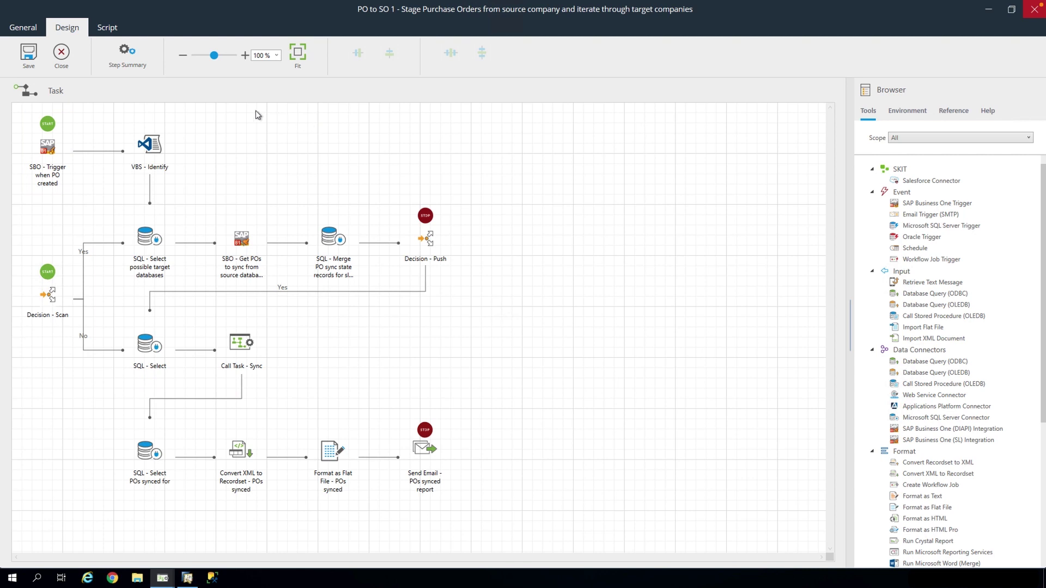
{"action": "double_click", "coordinate": [55, 158]}
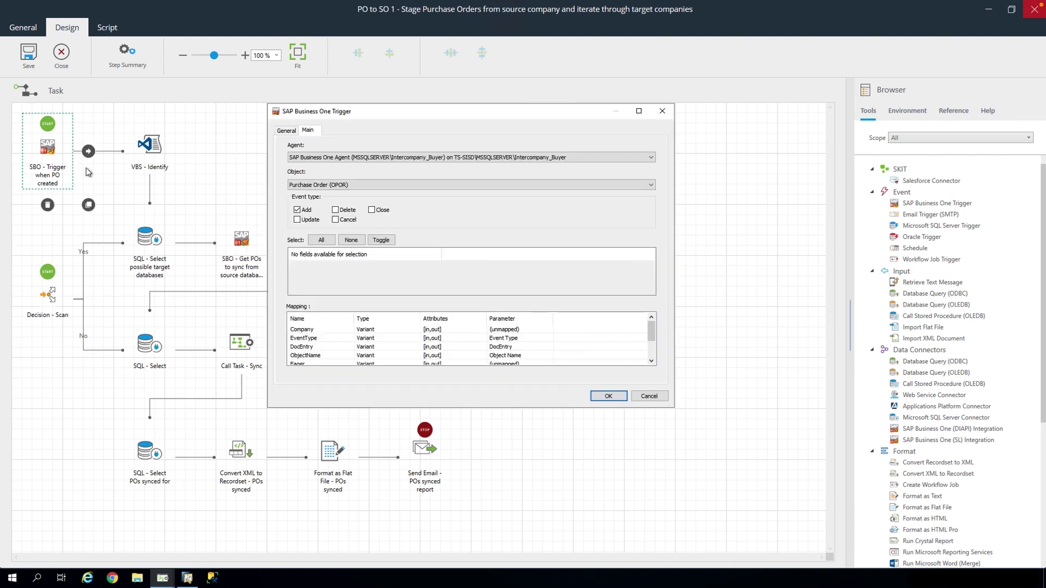
{"action": "left_click", "coordinate": [306, 159]}
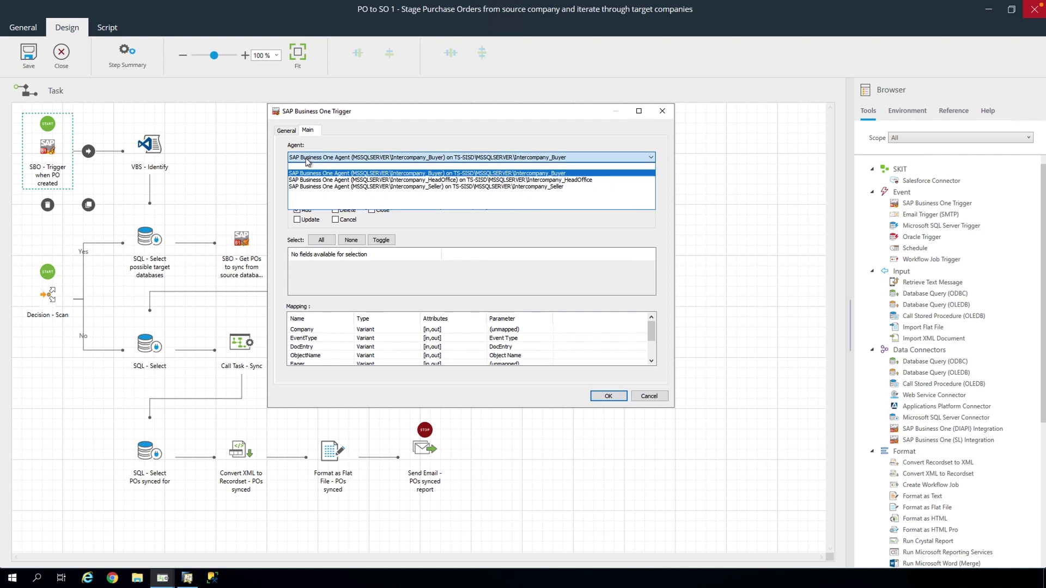
{"action": "left_click", "coordinate": [307, 159]}
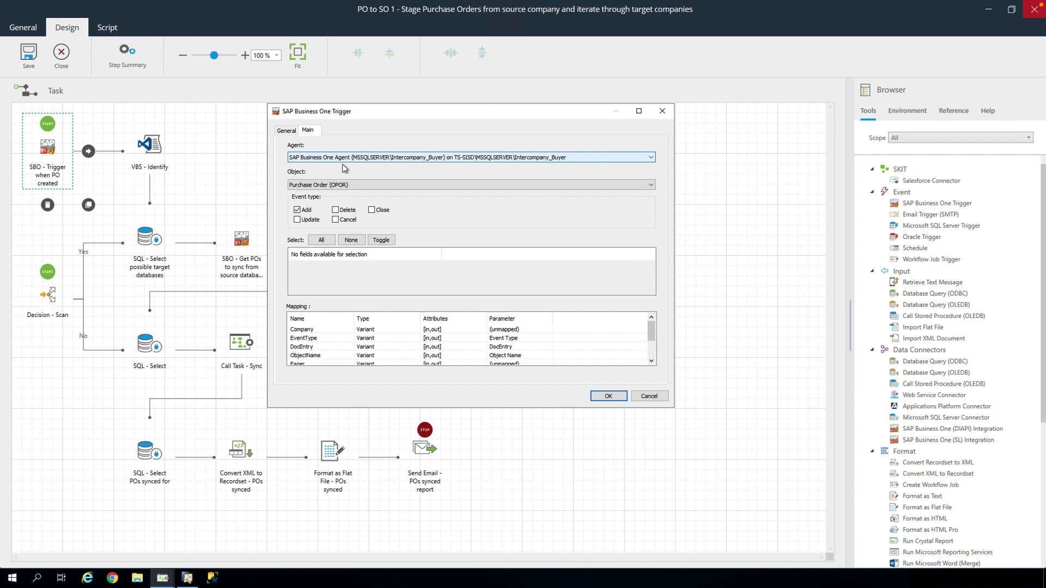
{"action": "left_click", "coordinate": [366, 186]}
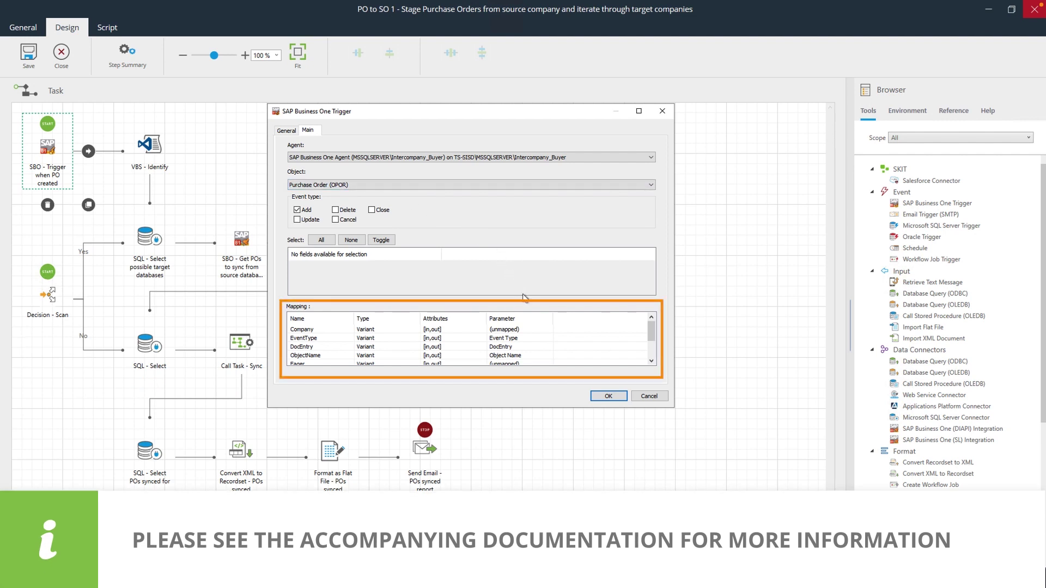
Step: Verify the DocEntry, CardCode and DocNum mappings to their matching parameters and close with OK
{"action": "left_click", "coordinate": [538, 351]}
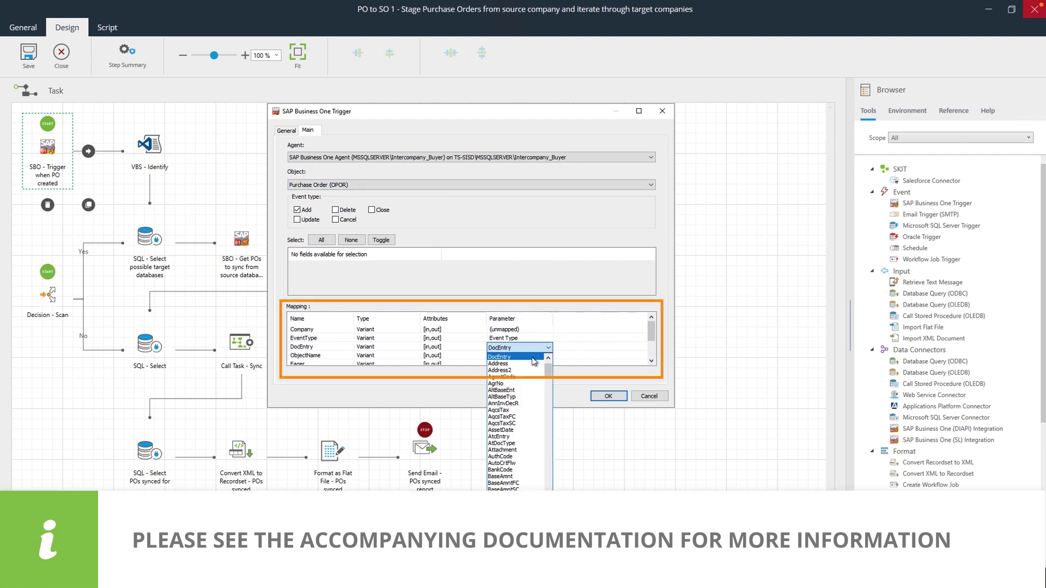
{"action": "left_click", "coordinate": [534, 361]}
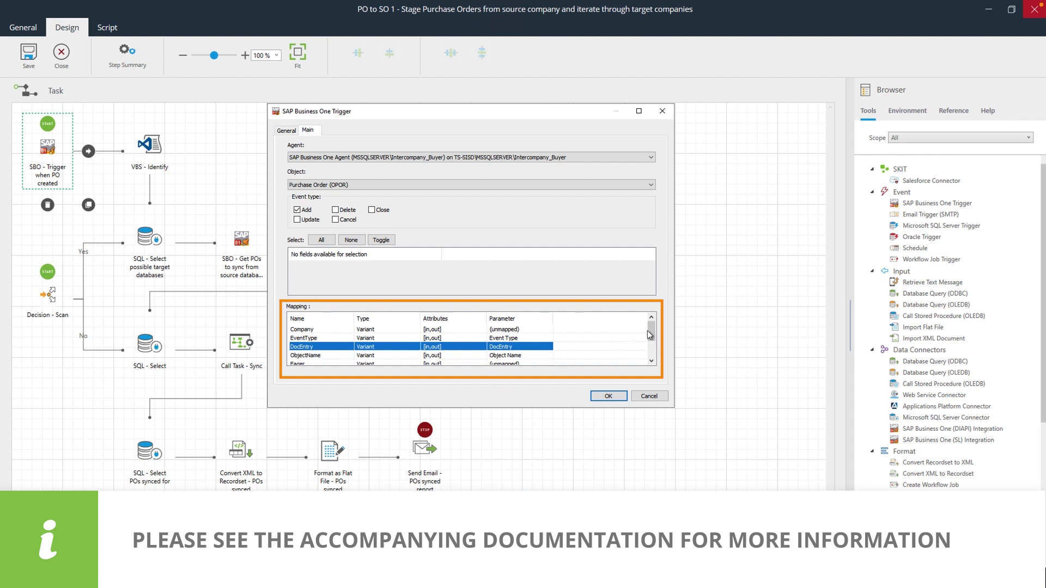
{"action": "left_click_drag", "start_coordinate": [651, 330], "coordinate": [651, 348]}
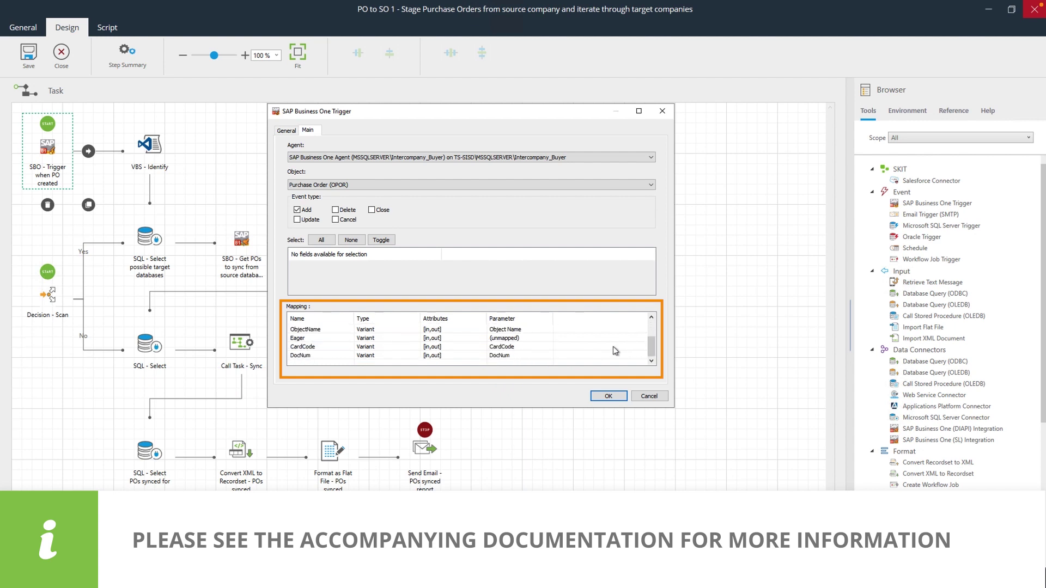
{"action": "left_click", "coordinate": [539, 349]}
{"action": "left_click", "coordinate": [539, 350]}
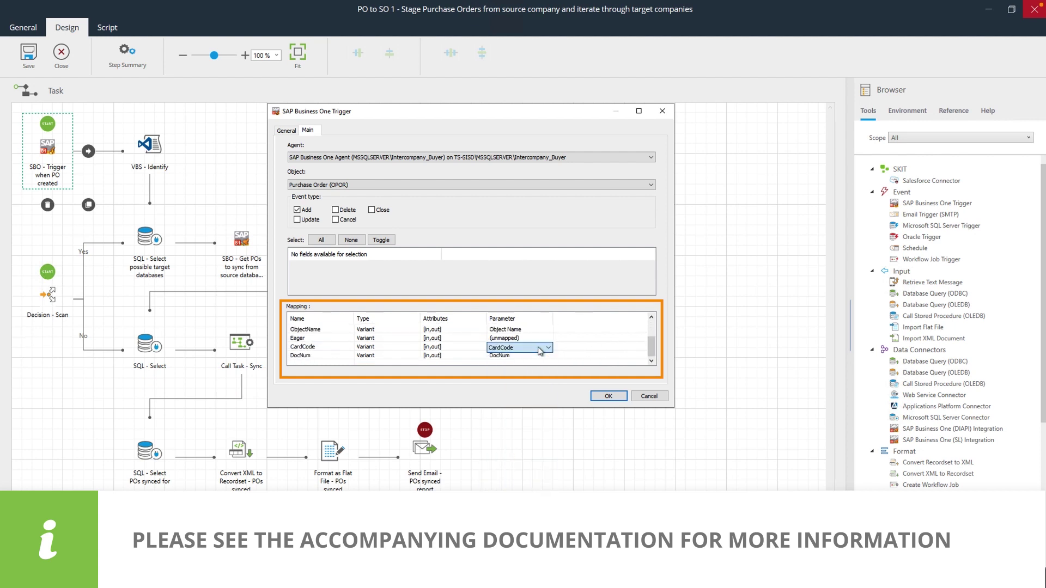
{"action": "left_click", "coordinate": [537, 357]}
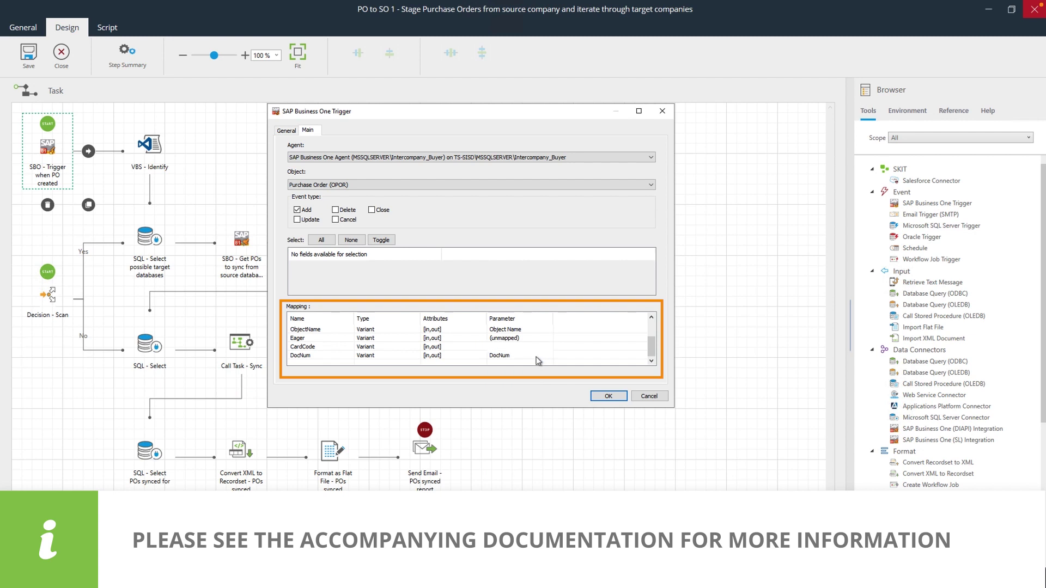
{"action": "left_click", "coordinate": [537, 359]}
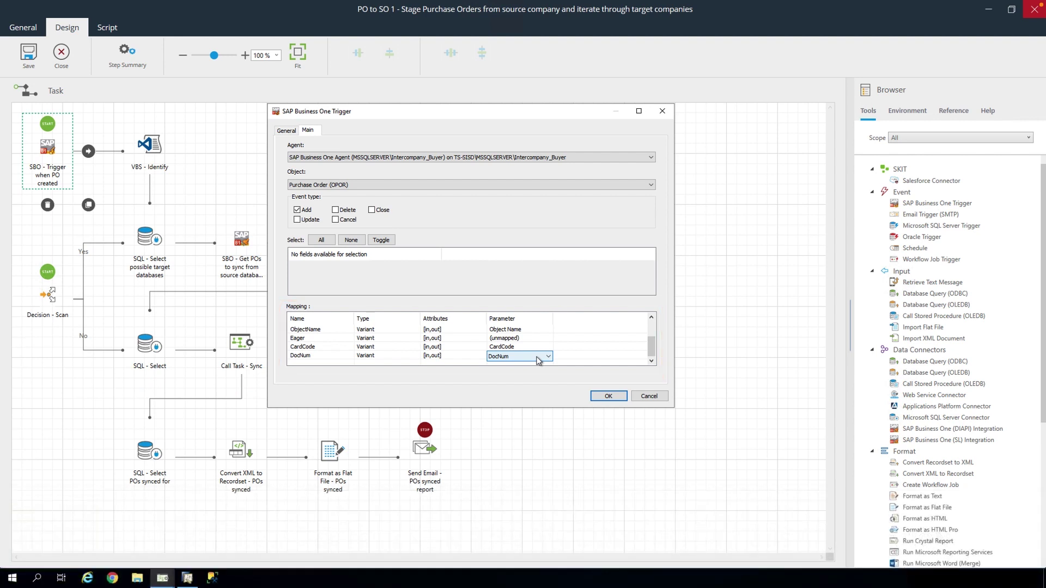
{"action": "left_click", "coordinate": [616, 401]}
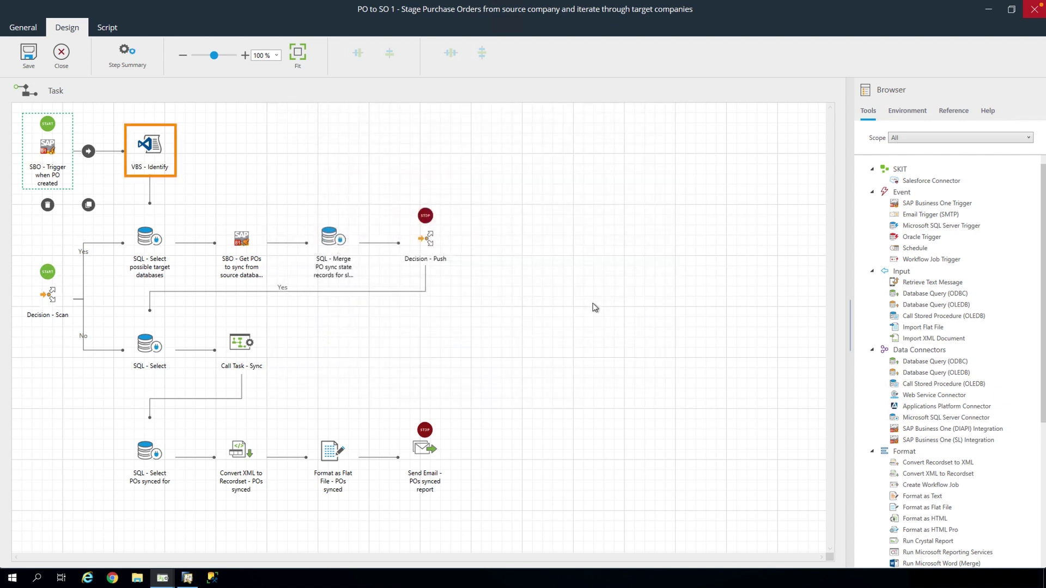
Step: Open the VBS - Identify script and highlight the 'Intercompany Buyer' company name
{"action": "left_click", "coordinate": [154, 147]}
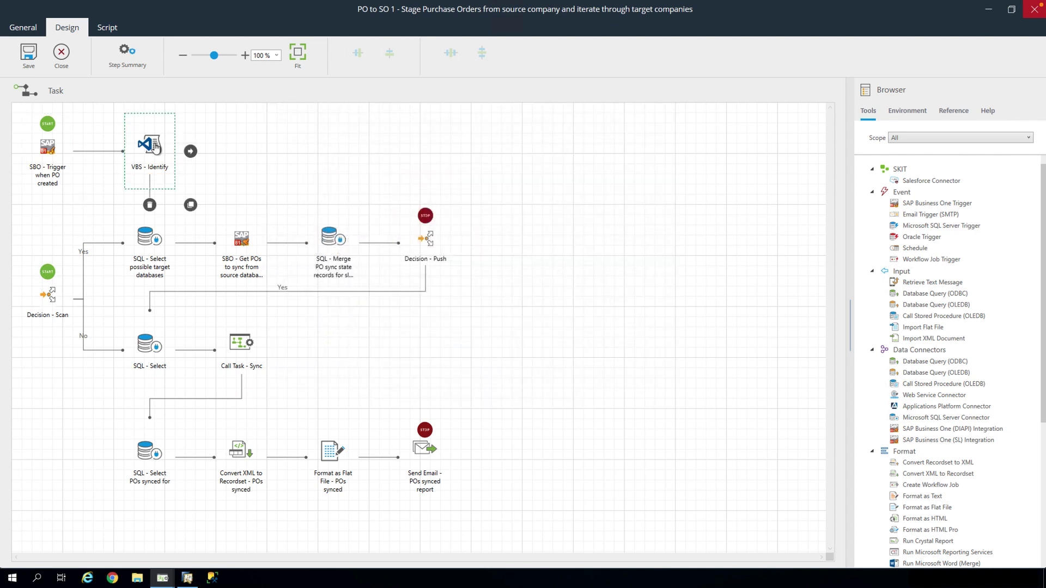
{"action": "double_click", "coordinate": [155, 147]}
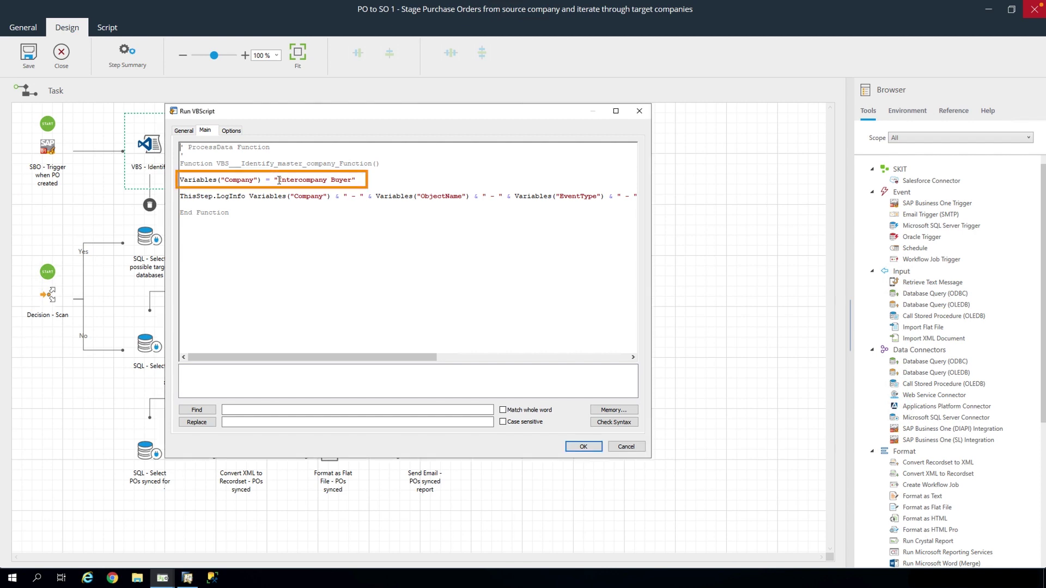
{"action": "left_click_drag", "start_coordinate": [279, 180], "coordinate": [358, 179]}
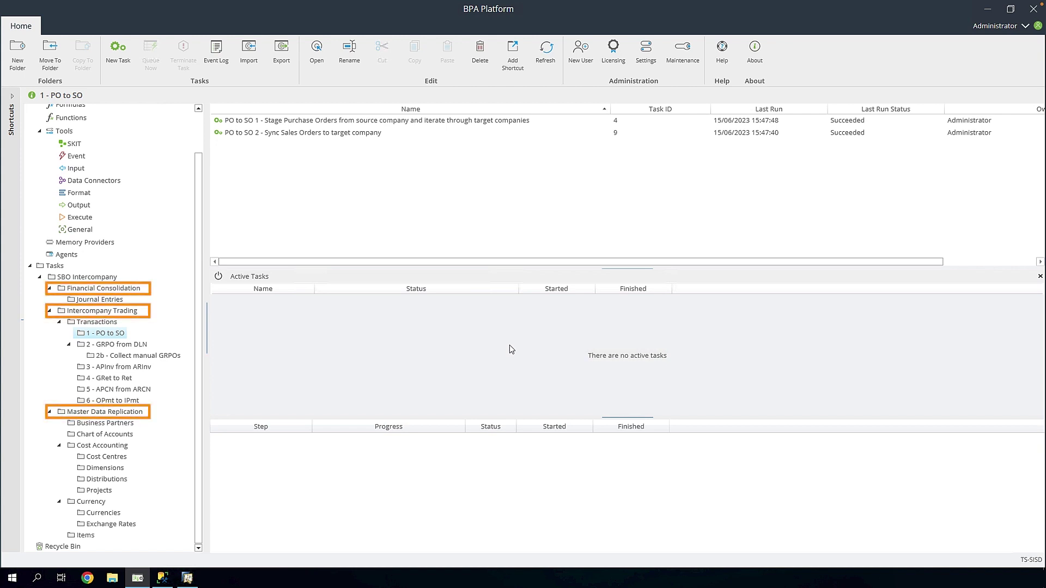
Step: Open MASTER DATA REPLICATION 0 and confirm its schedule runs every 5 minutes from 05/07/2021 09:00
{"action": "left_click", "coordinate": [133, 292]}
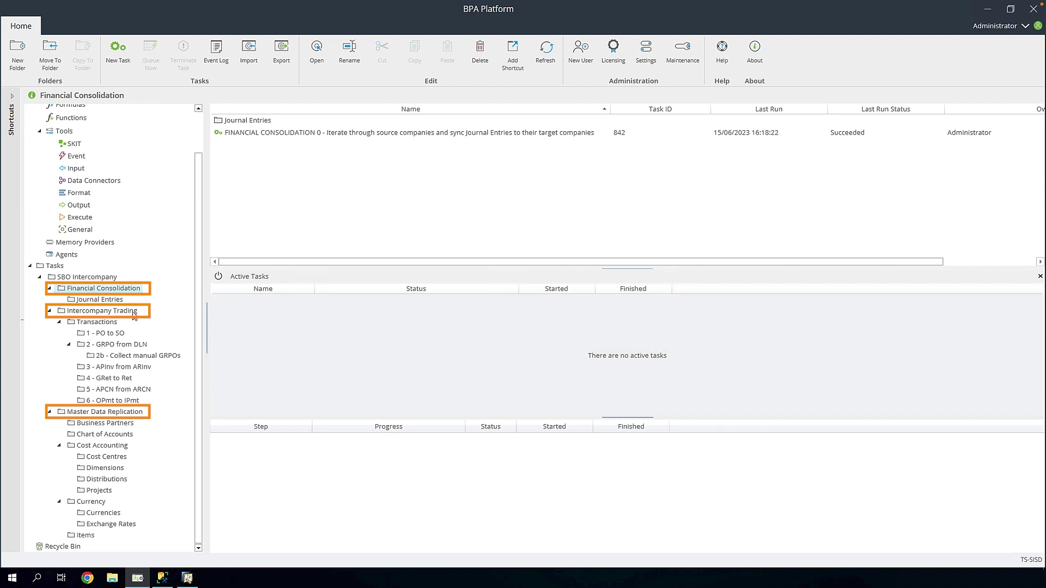
{"action": "left_click", "coordinate": [137, 313]}
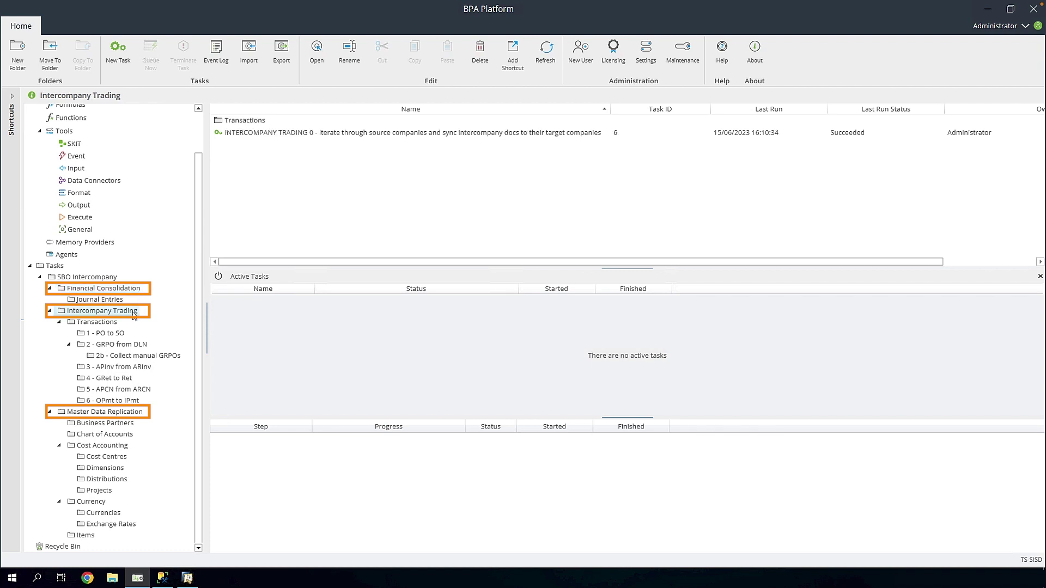
{"action": "left_click", "coordinate": [140, 415]}
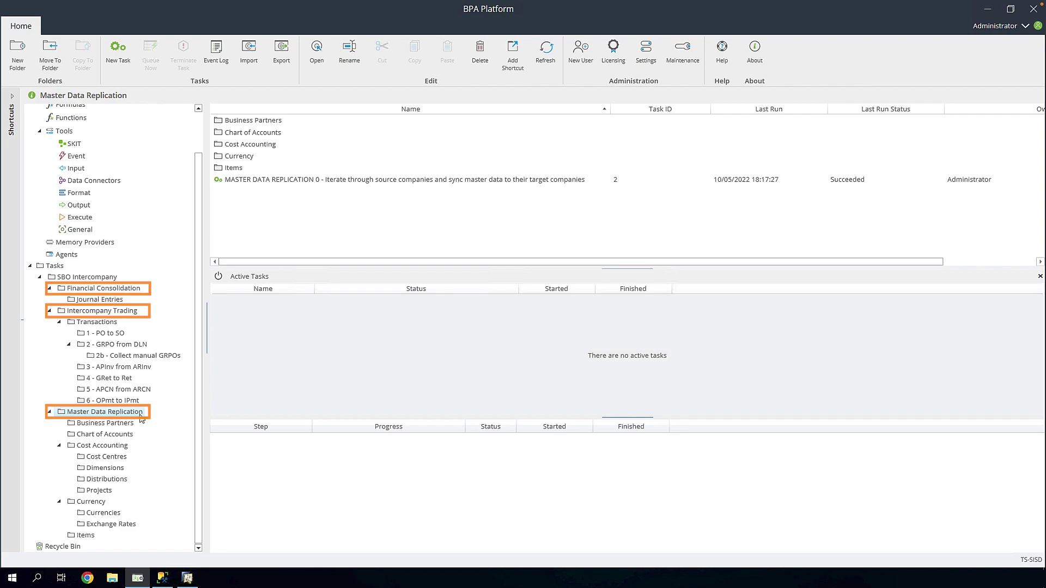
{"action": "left_click", "coordinate": [406, 181]}
{"action": "double_click", "coordinate": [407, 184]}
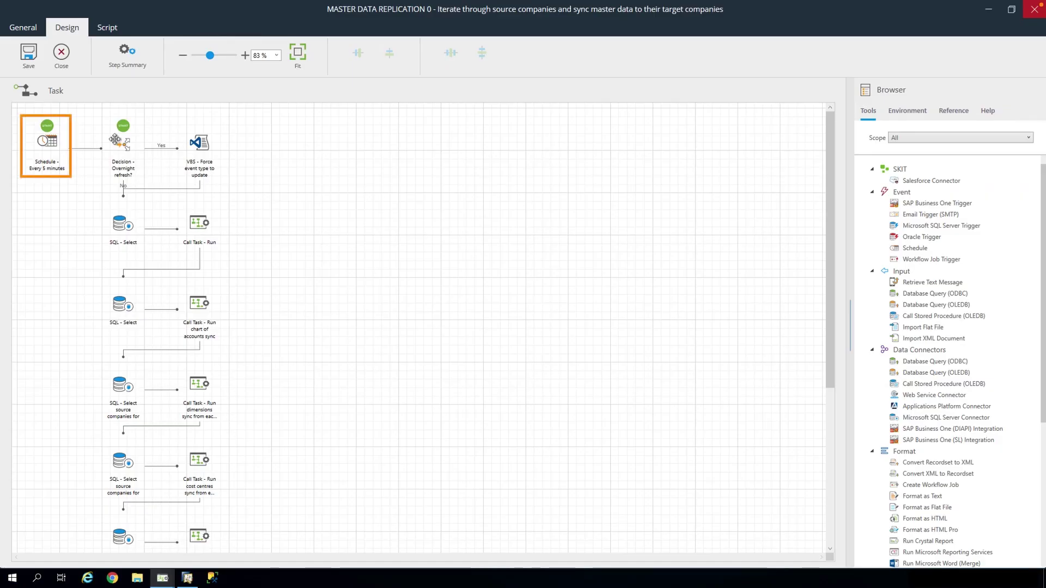
{"action": "double_click", "coordinate": [55, 146]}
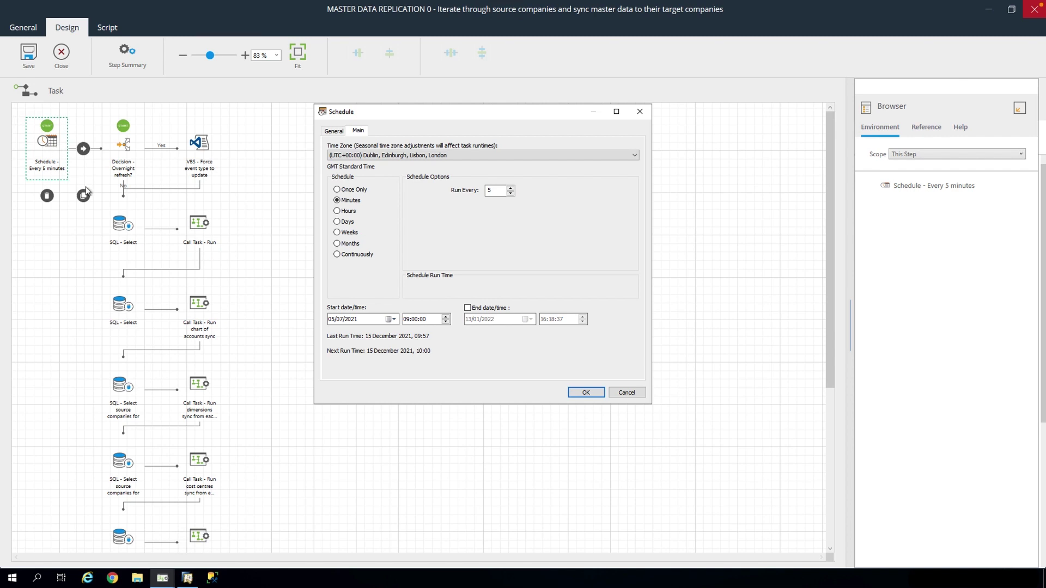
{"action": "left_click", "coordinate": [632, 393]}
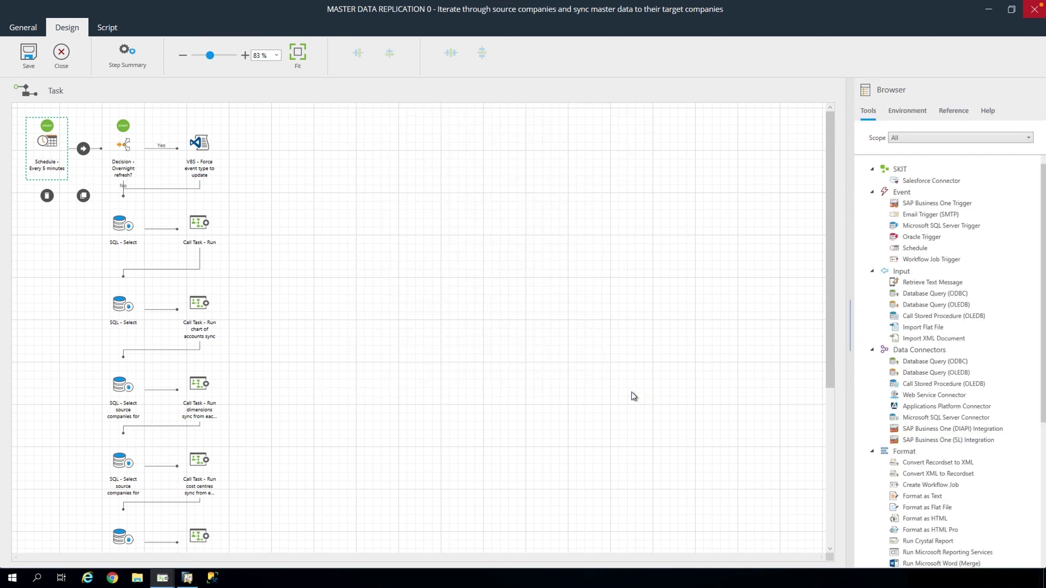
Step: Close the replication task and list the six SBOIntercompany global variables under System
{"action": "left_click", "coordinate": [61, 52]}
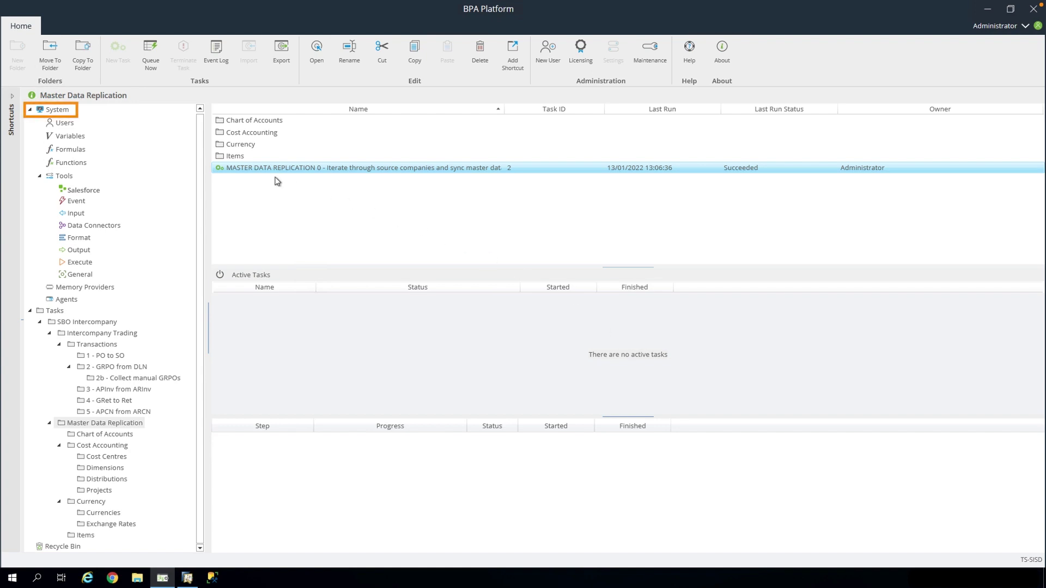
{"action": "left_click", "coordinate": [55, 111]}
{"action": "left_click", "coordinate": [82, 137]}
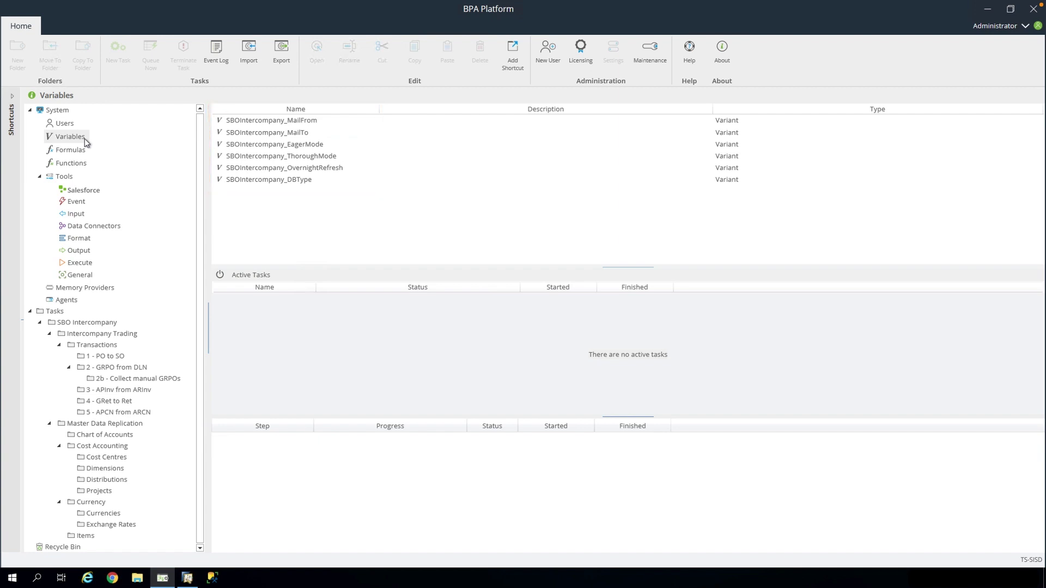
Step: Update the SBOIntercompany_MailFrom variable's properties, then open SBOIntercompany_MailTo for editing
{"action": "double_click", "coordinate": [253, 121]}
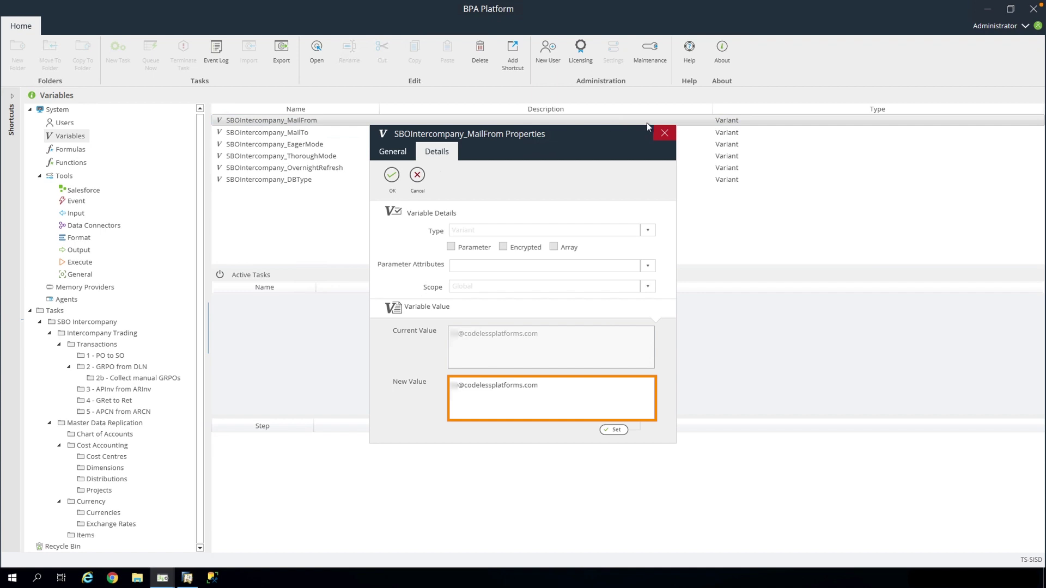
{"action": "left_click", "coordinate": [664, 134]}
{"action": "double_click", "coordinate": [280, 133]}
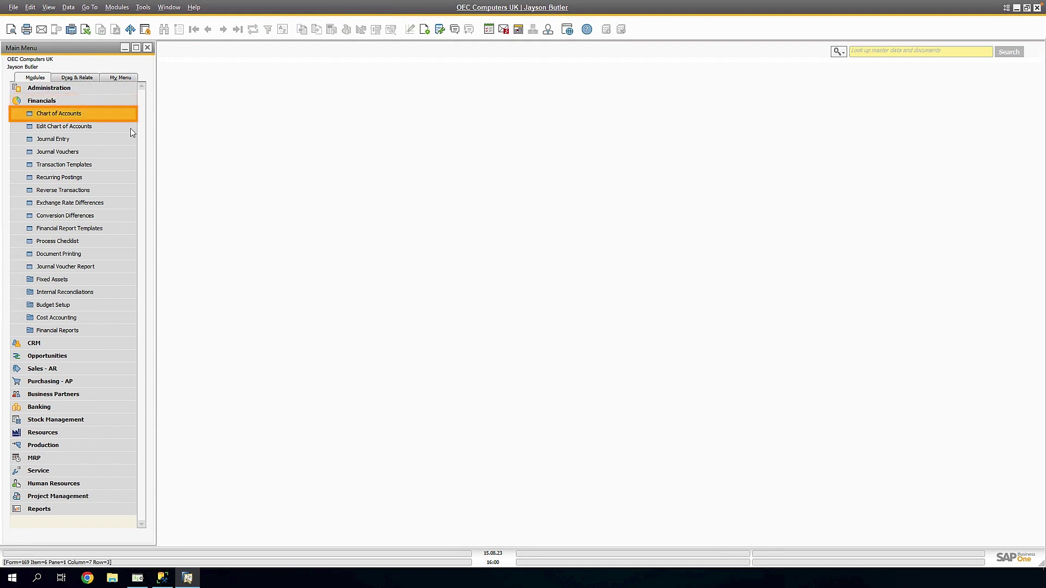
Step: In the Chart of Accounts, enter export code 100000 for account 100000 and update it
{"action": "left_click", "coordinate": [90, 114]}
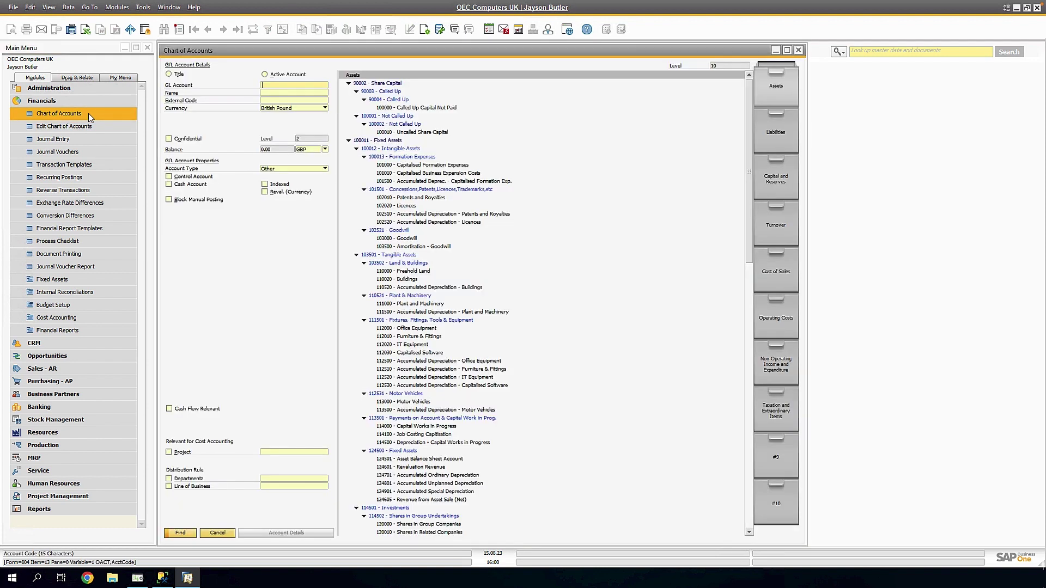
{"action": "left_click", "coordinate": [415, 108]}
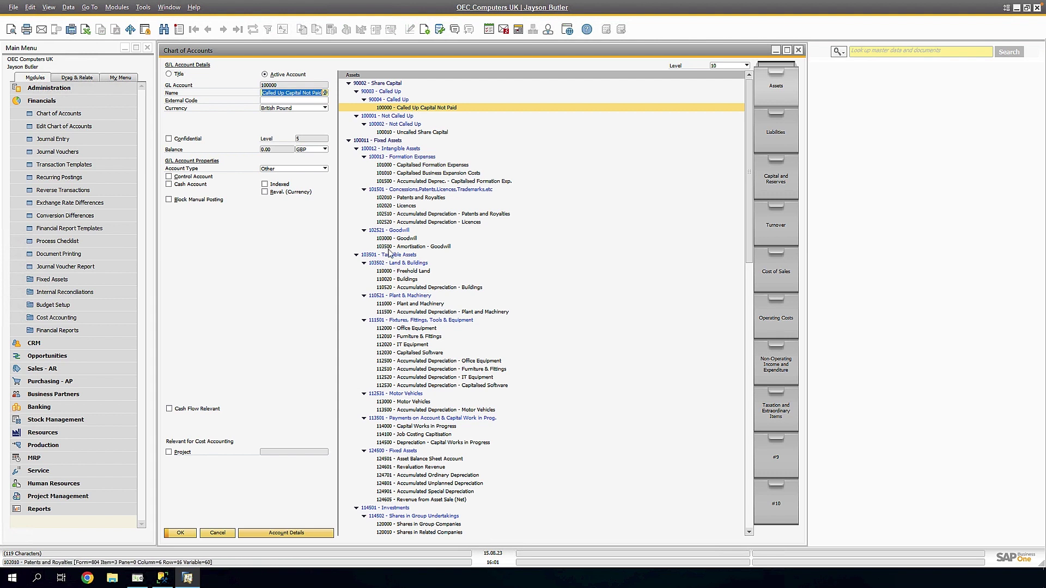
{"action": "left_click", "coordinate": [266, 532]}
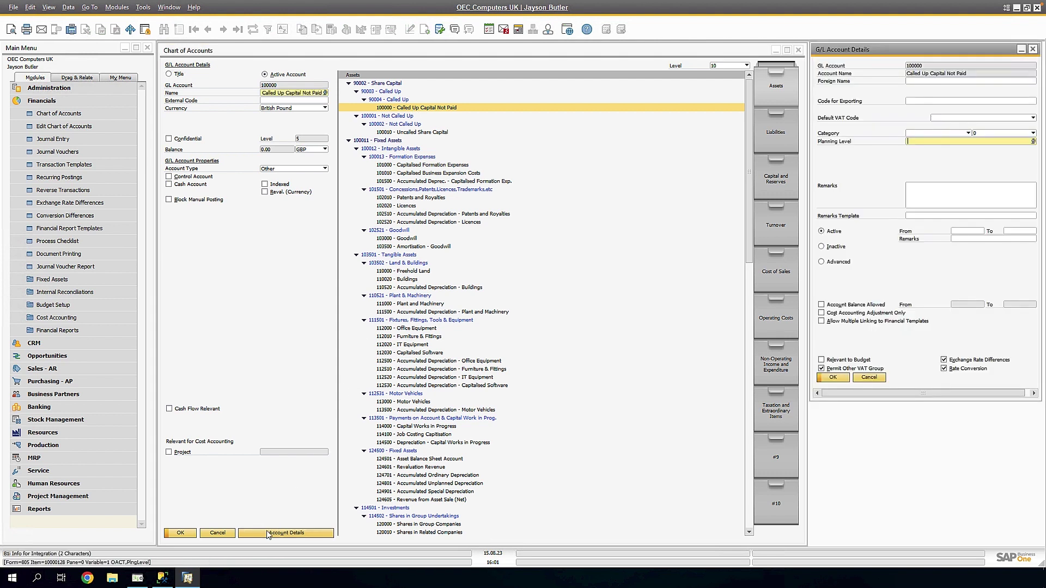
{"action": "left_click", "coordinate": [913, 101]}
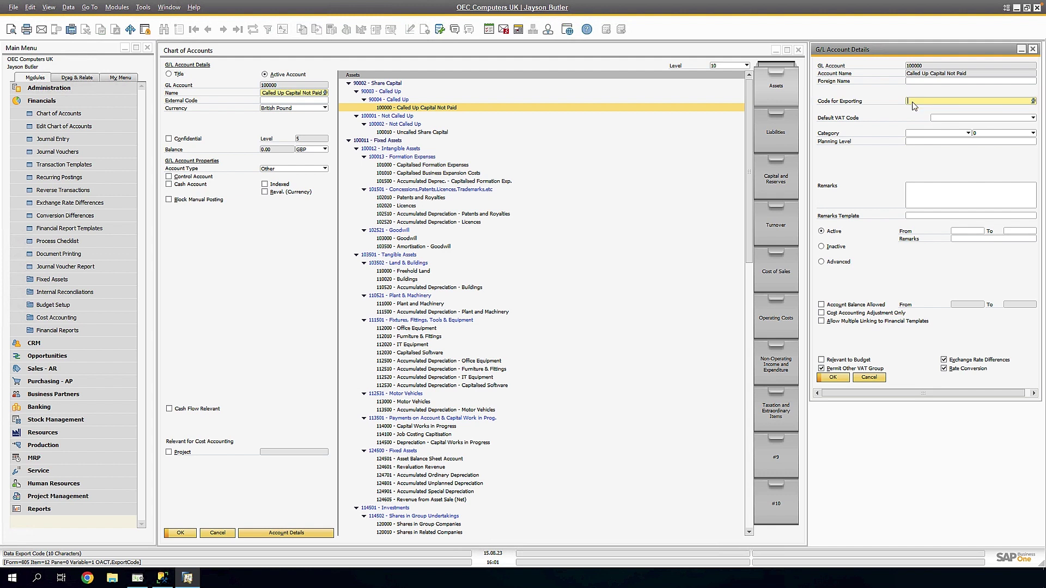
{"action": "type", "text": "1000001"}
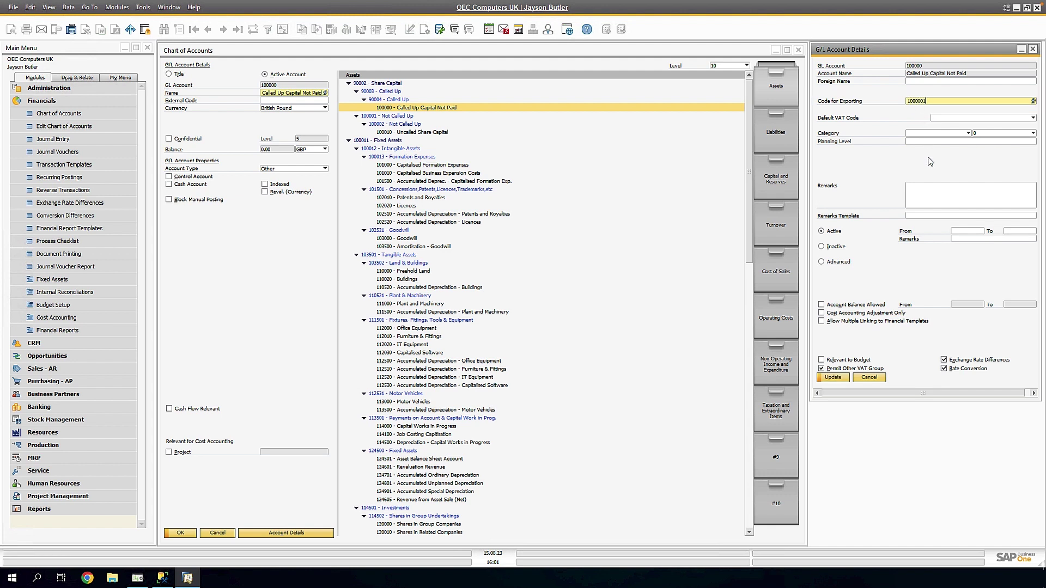
{"action": "left_click", "coordinate": [832, 377]}
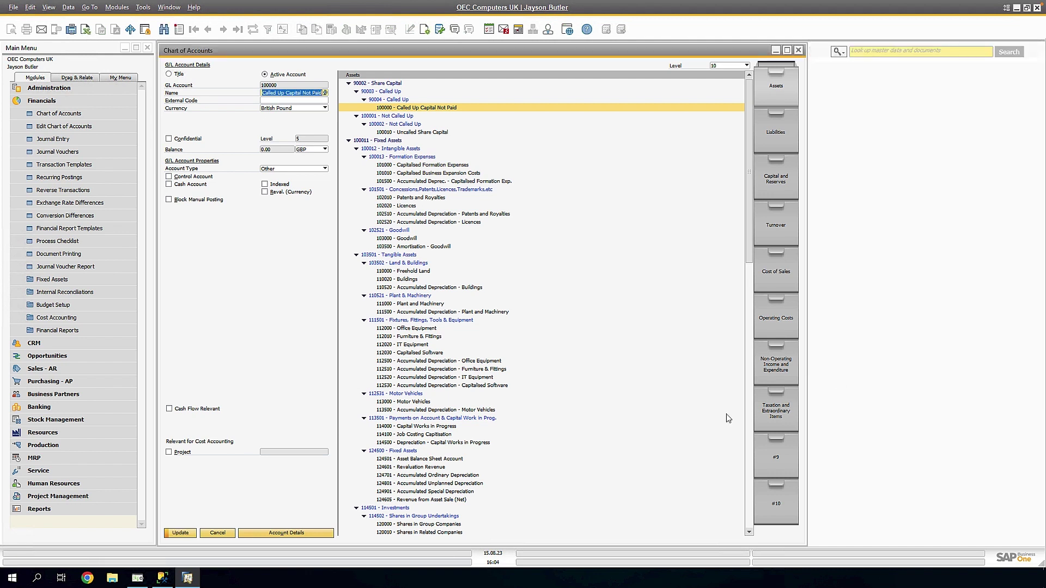
{"action": "left_click", "coordinate": [178, 535]}
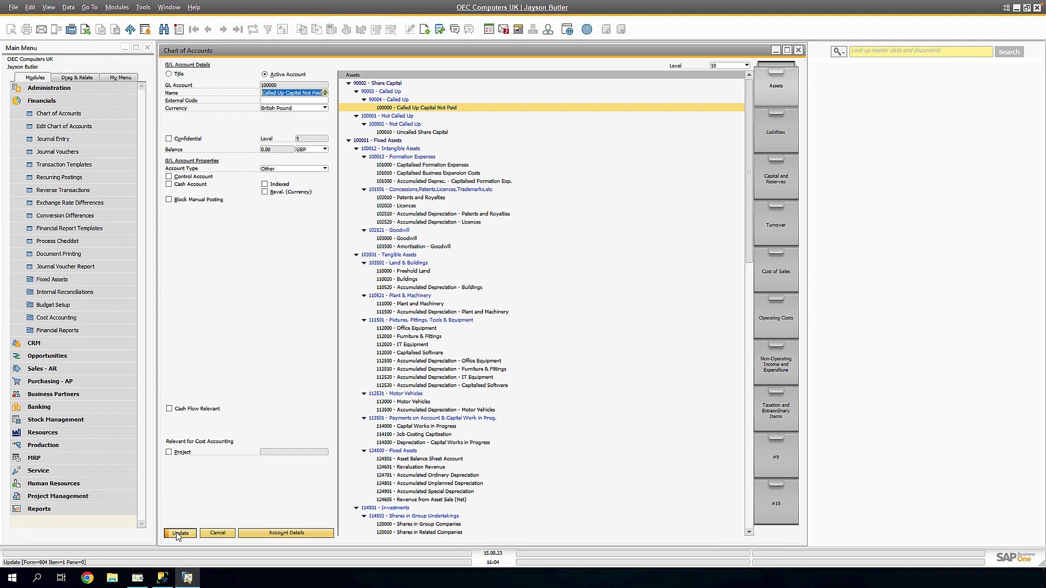